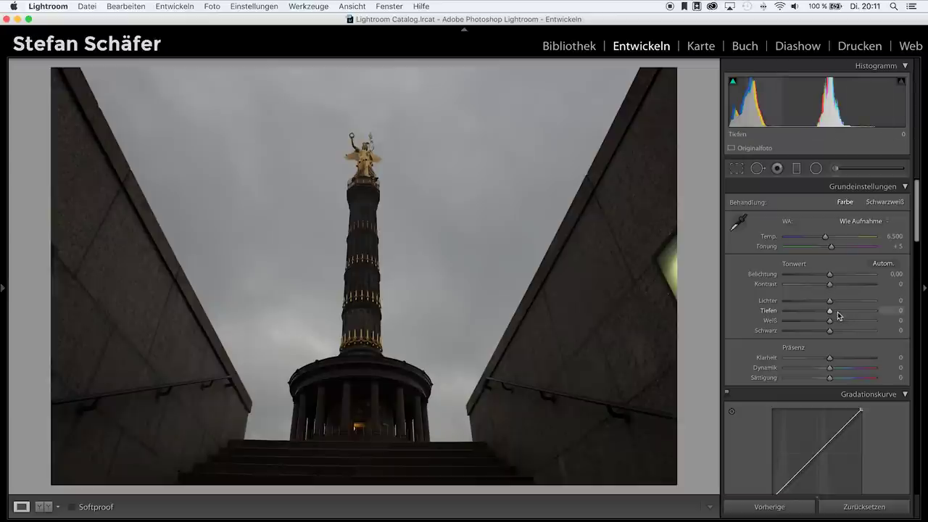
Lift shadows to +75 and whites to +78, using Alt to check for clipping.
mouse_move(834, 312)
mouse_down()
mouse_move(863, 311)
mouse_move(796, 303)
mouse_up()
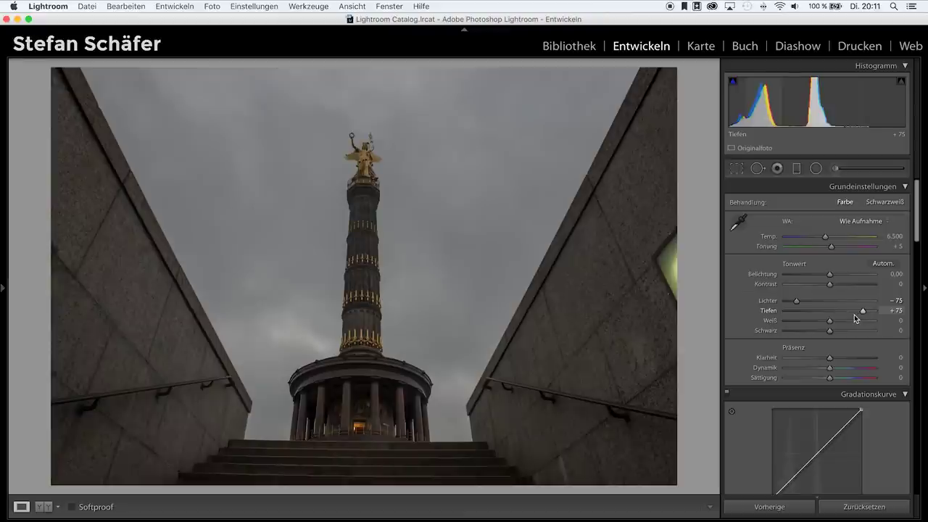
drag(829, 320, 864, 321)
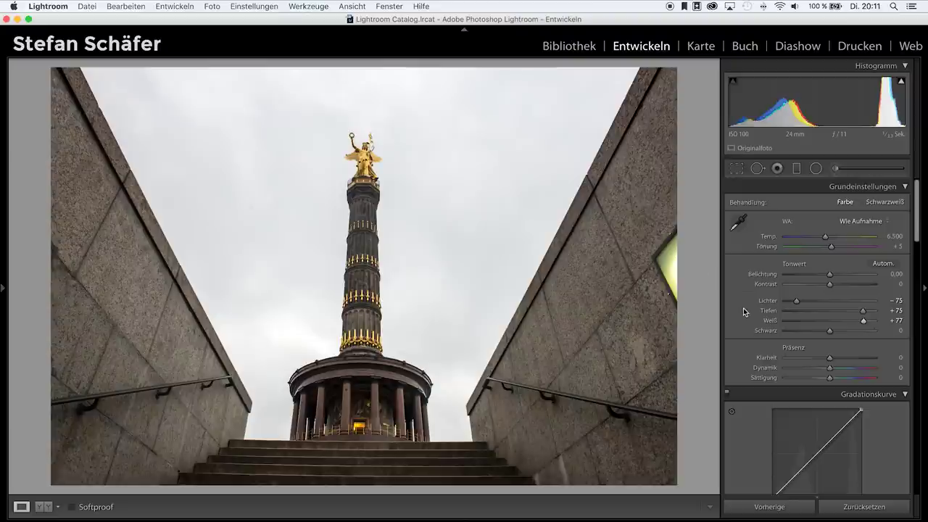
key(alt)
drag(864, 322, 865, 321)
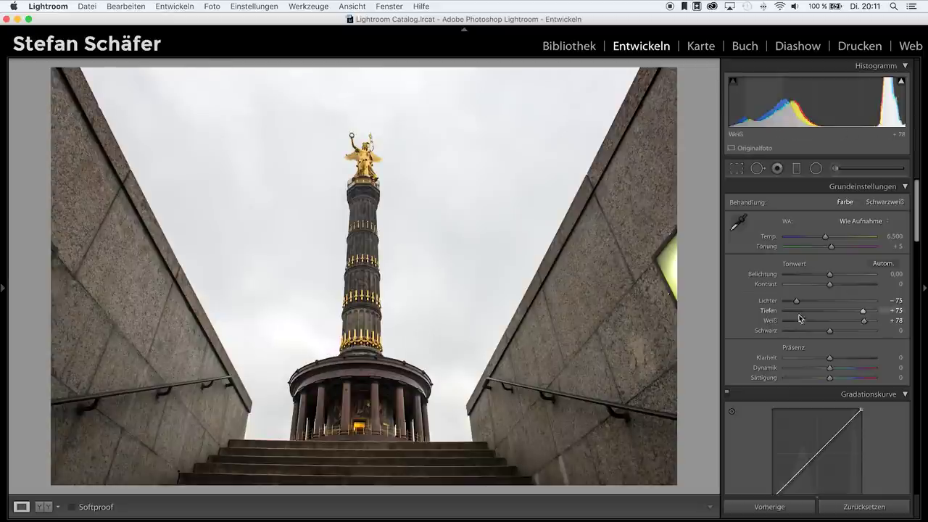
Set blacks to −23, clarity to +30 and contrast to +20.
drag(830, 330, 820, 332)
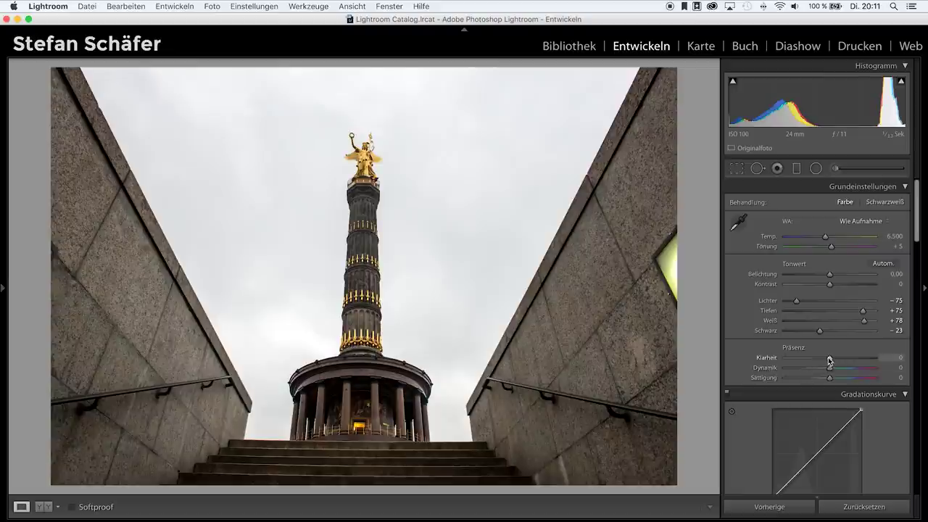
drag(834, 361, 845, 361)
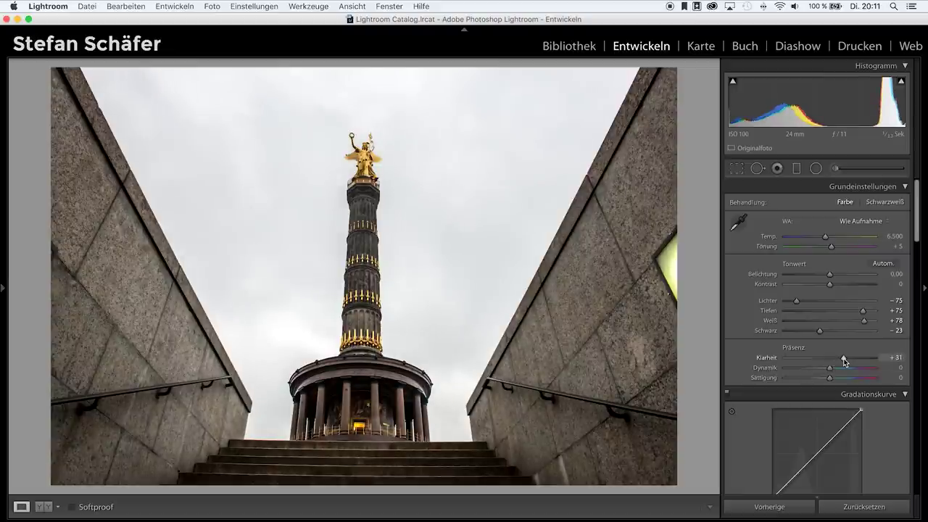
drag(844, 362, 843, 361)
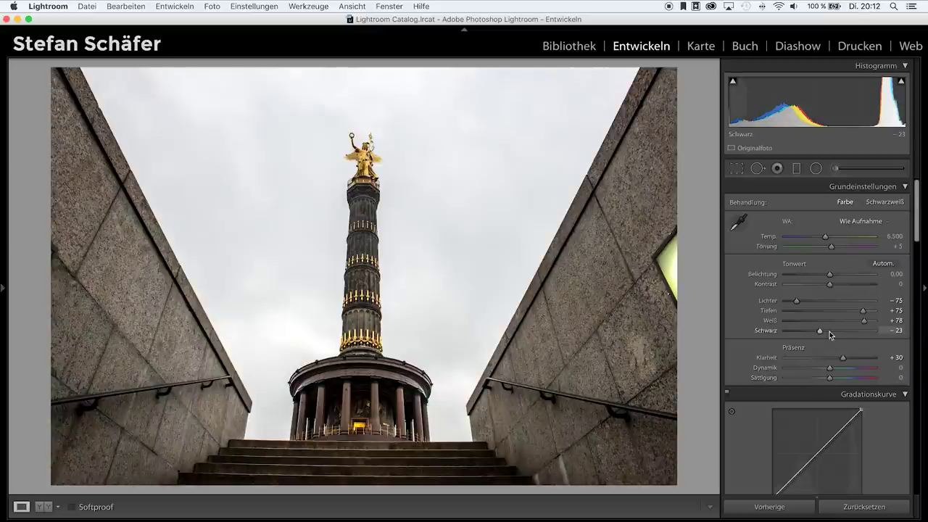
drag(833, 284, 843, 290)
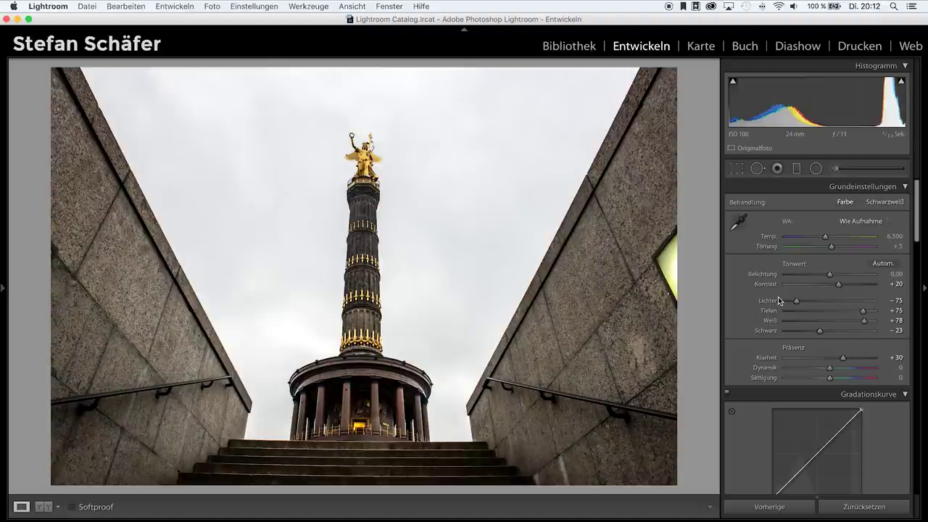
Convert the photo to Schwarzweiß and settle Kontrast at +34.
click(881, 203)
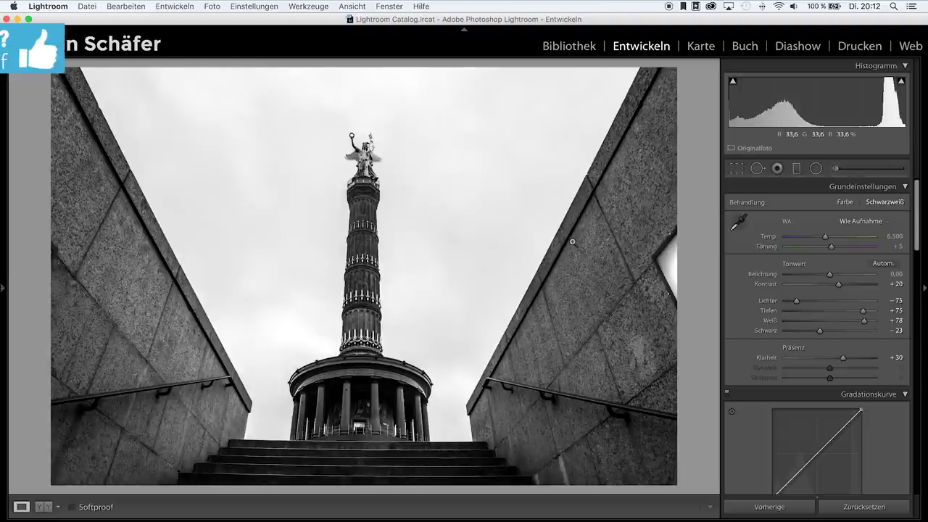
mouse_move(837, 284)
mouse_down()
mouse_move(866, 288)
mouse_move(852, 288)
mouse_up()
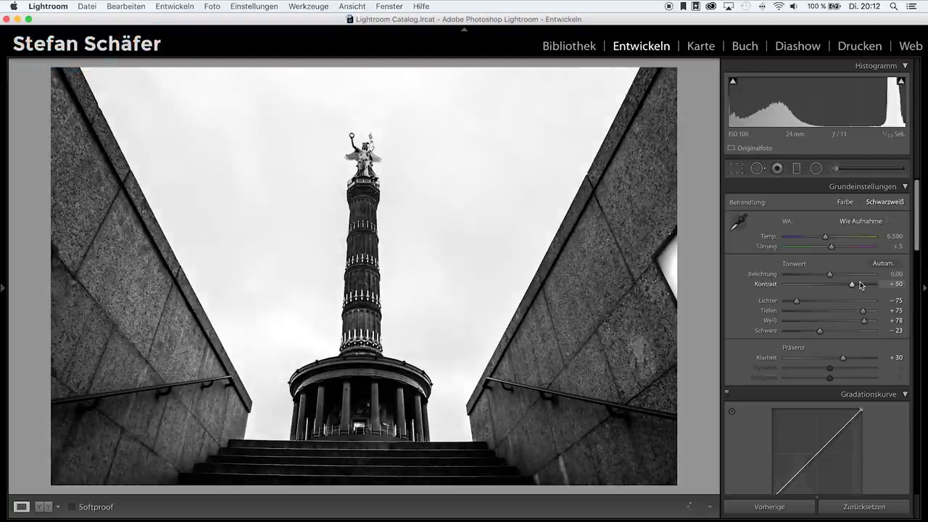
drag(851, 287, 845, 286)
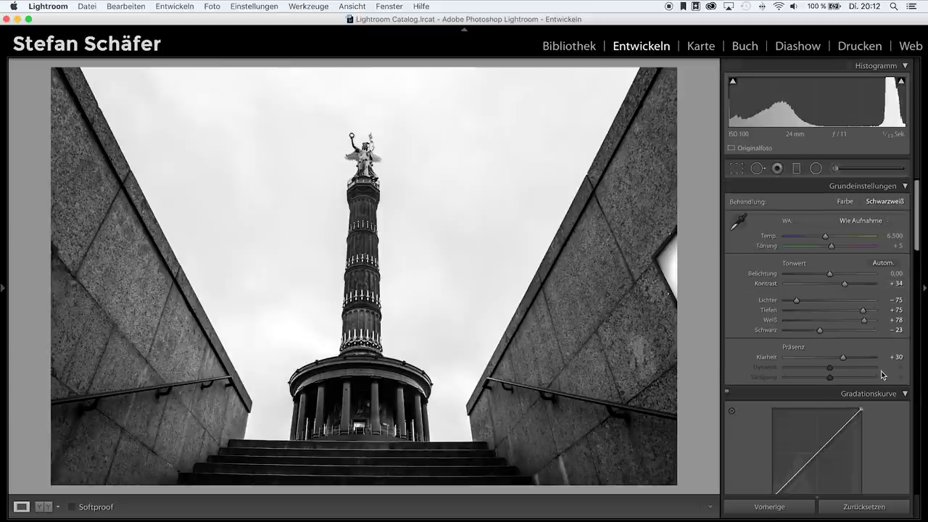
Set Orange to 0 in the Schwarzweißmischung, keeping Rot −10, Gelb −23 and others unchanged.
scroll(880, 370, down, 5)
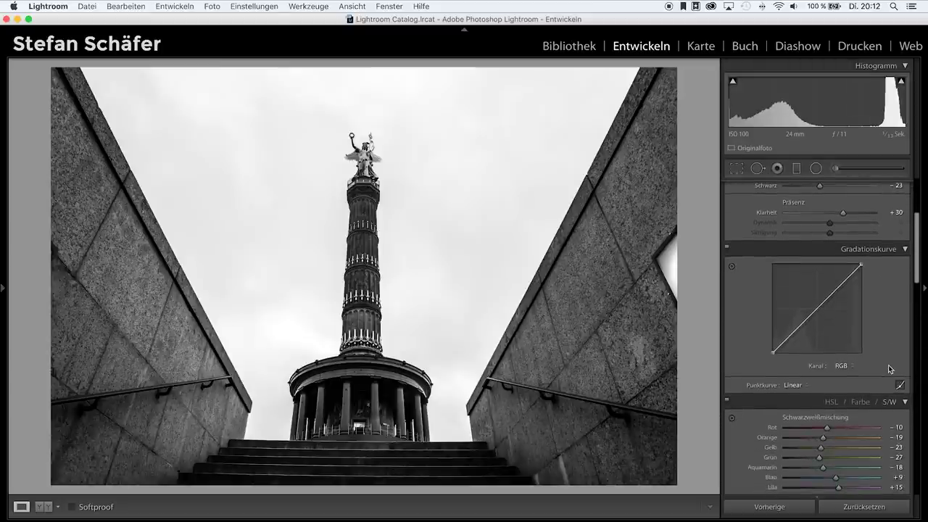
scroll(826, 366, down, 2)
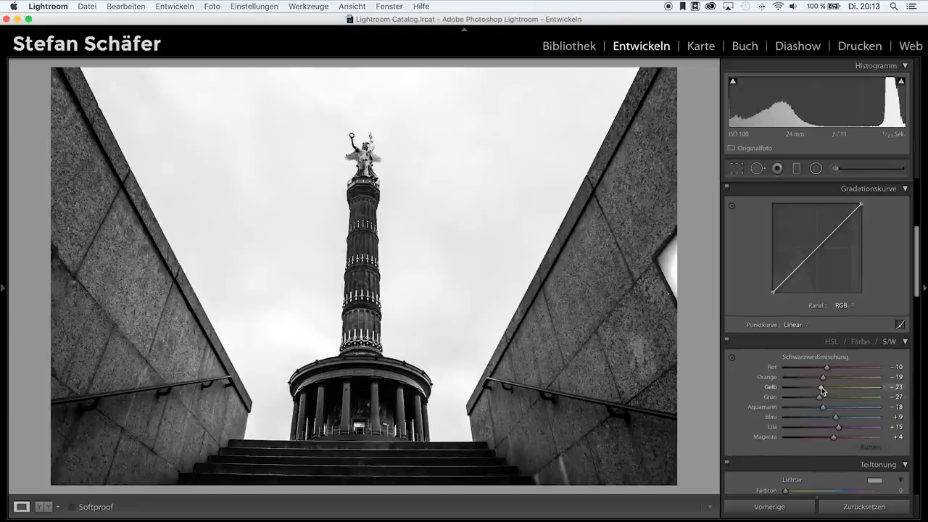
mouse_move(823, 379)
mouse_down()
mouse_move(800, 377)
mouse_move(843, 377)
mouse_move(803, 376)
mouse_move(831, 376)
mouse_up()
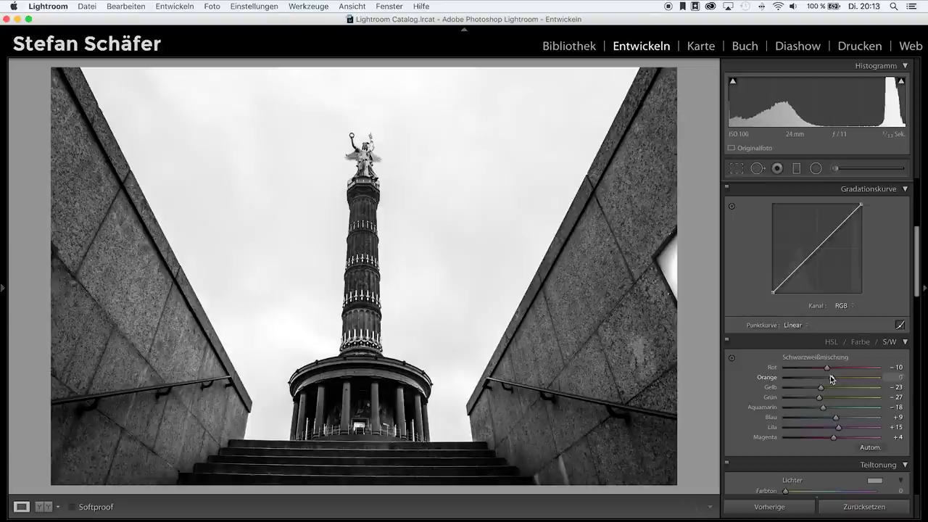
drag(831, 375, 832, 376)
Lift the tone curve's black point slightly and adjust its white point.
scroll(828, 305, up, 2)
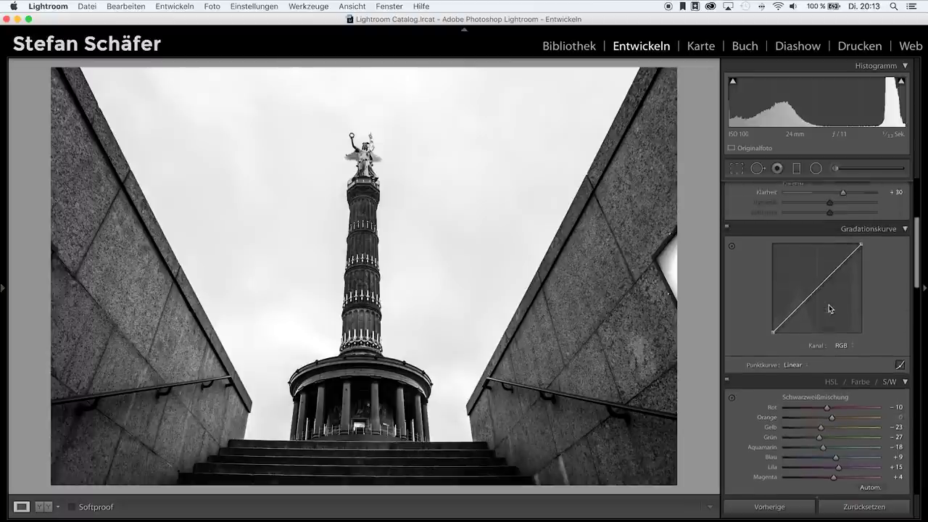
scroll(818, 382, up, 3)
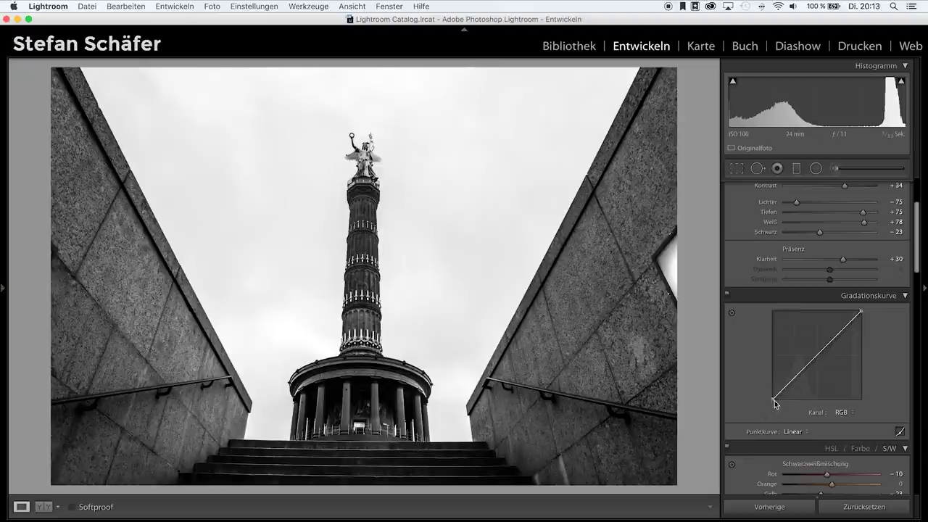
drag(773, 398, 772, 394)
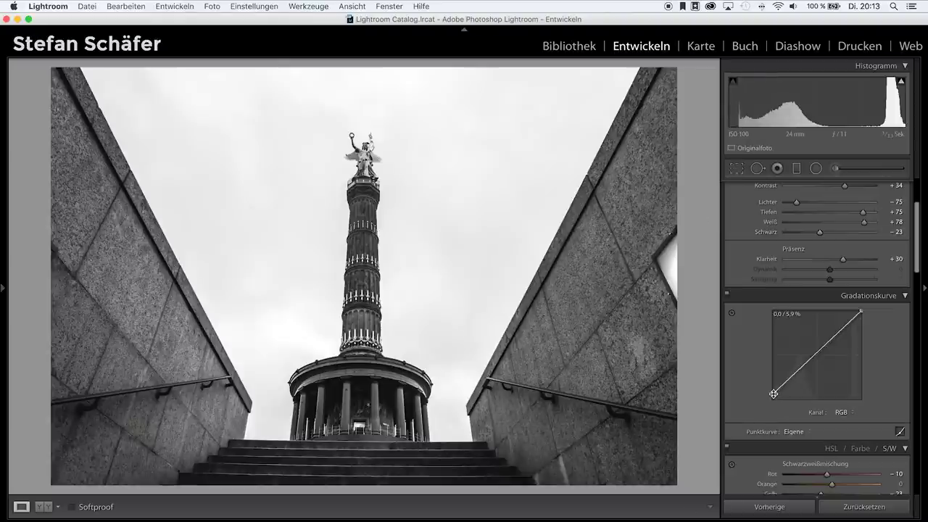
drag(774, 394, 773, 392)
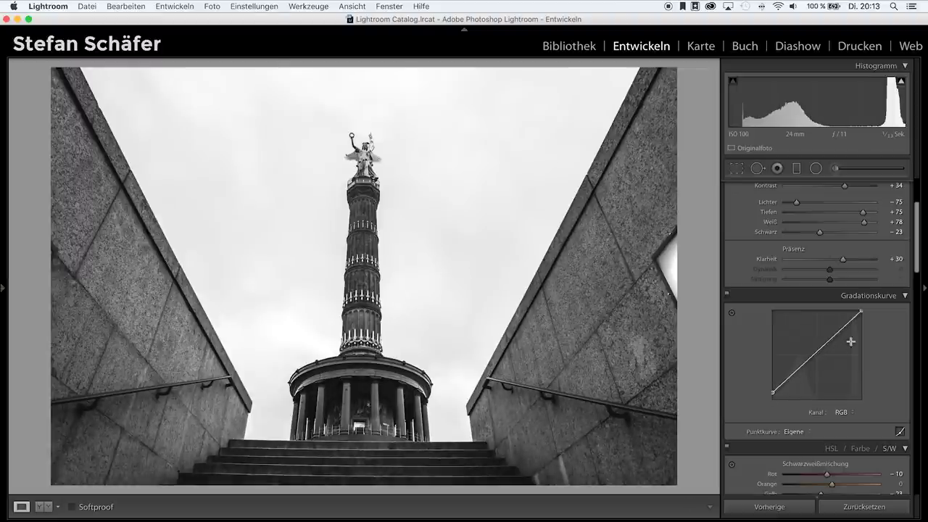
drag(858, 314, 861, 313)
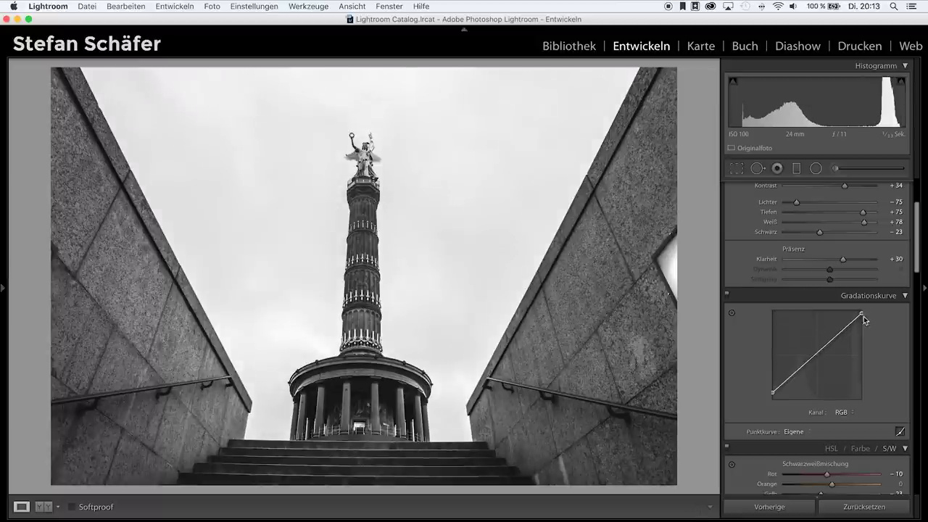
Add shadow and highlight points forming an S-curve near 20.8/22.4 % and 74.1/78.0 %.
drag(789, 376, 790, 379)
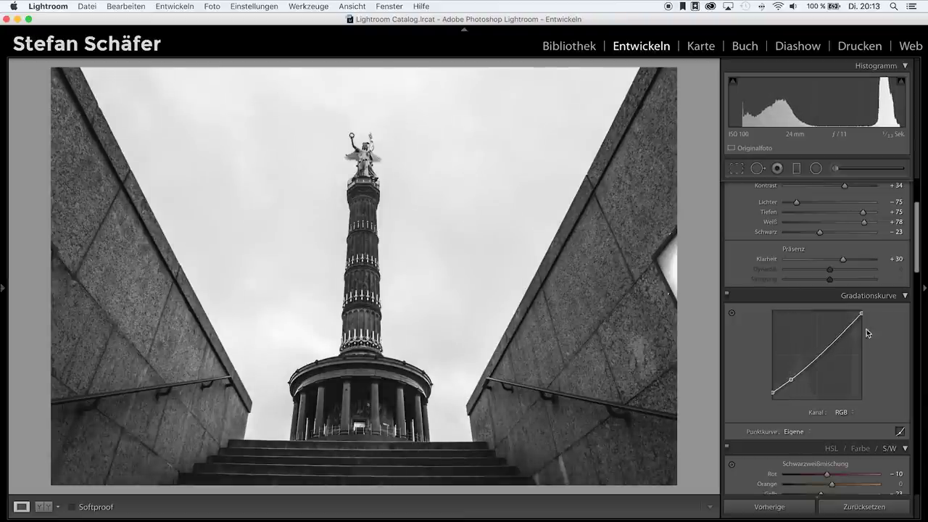
drag(839, 338, 839, 330)
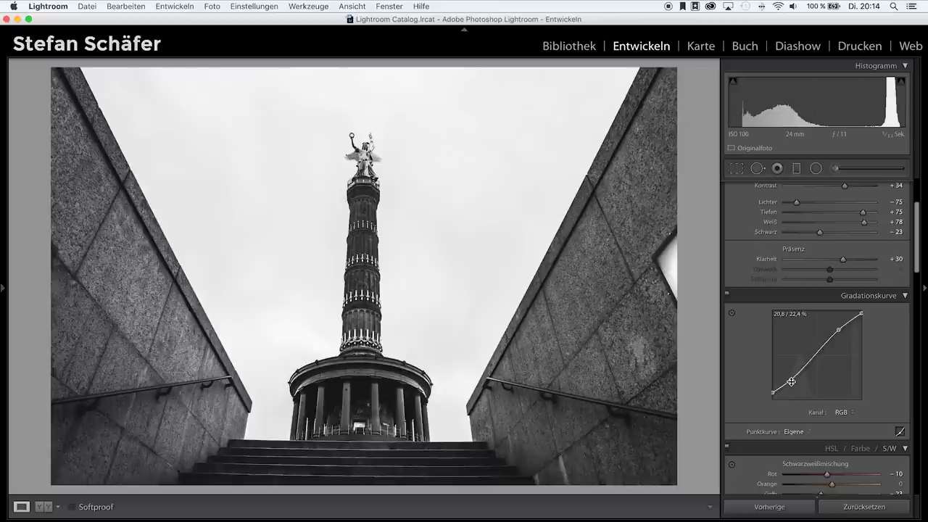
drag(791, 382, 696, 368)
key(super+z)
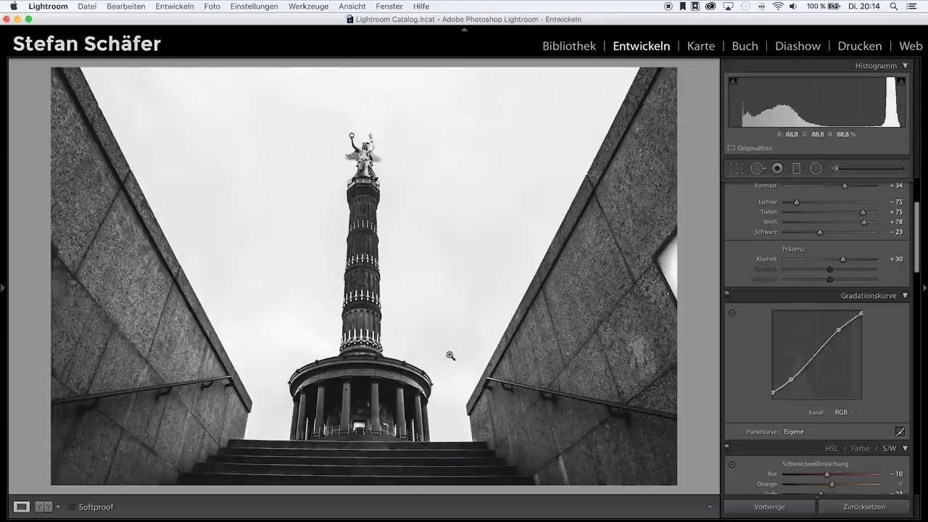
Zoom in on the dome and colonnade and set sharpening Betrag to 80.
scroll(866, 363, down, 2)
scroll(866, 418, down, 3)
scroll(866, 417, down, 2)
scroll(866, 418, down, 2)
scroll(865, 417, down, 2)
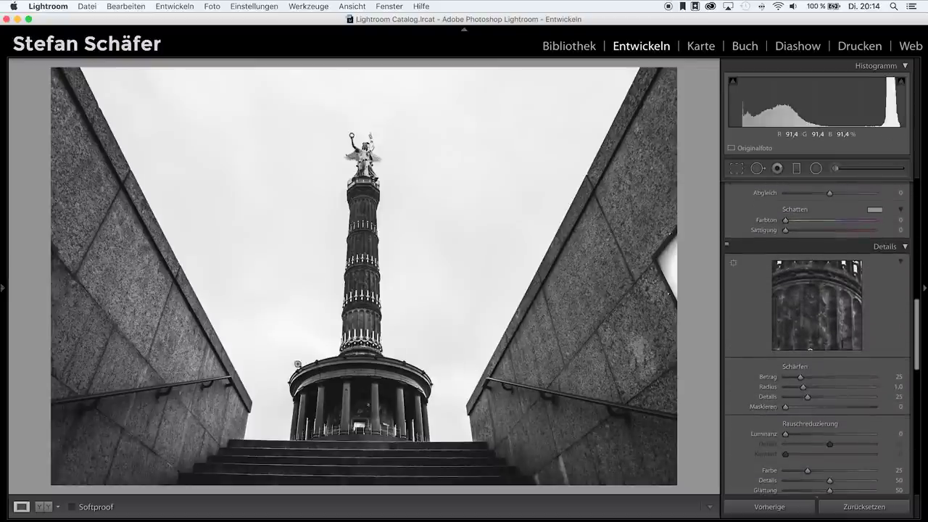
click(410, 364)
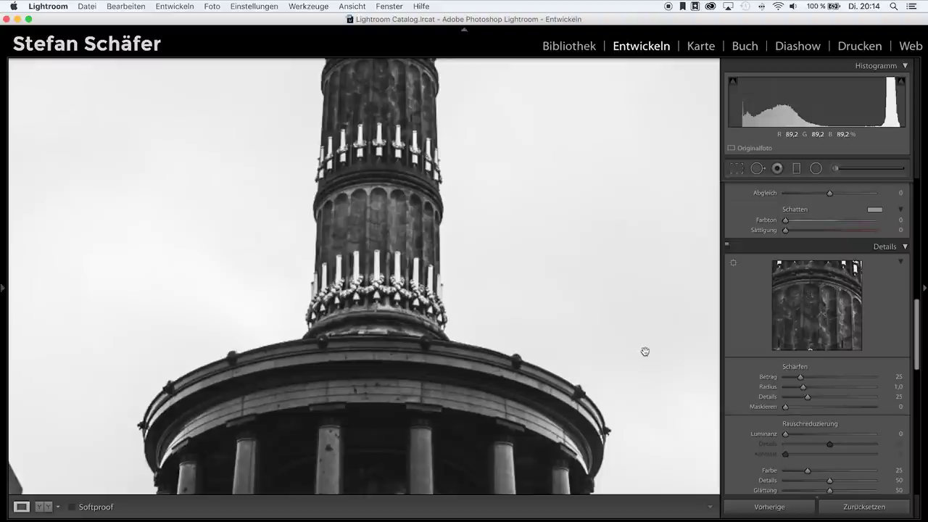
drag(399, 420, 410, 237)
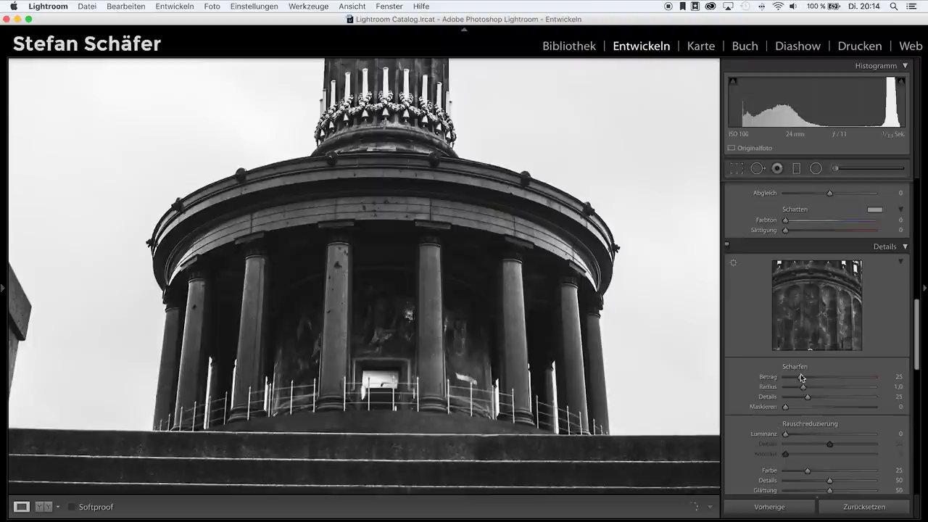
drag(829, 379, 834, 377)
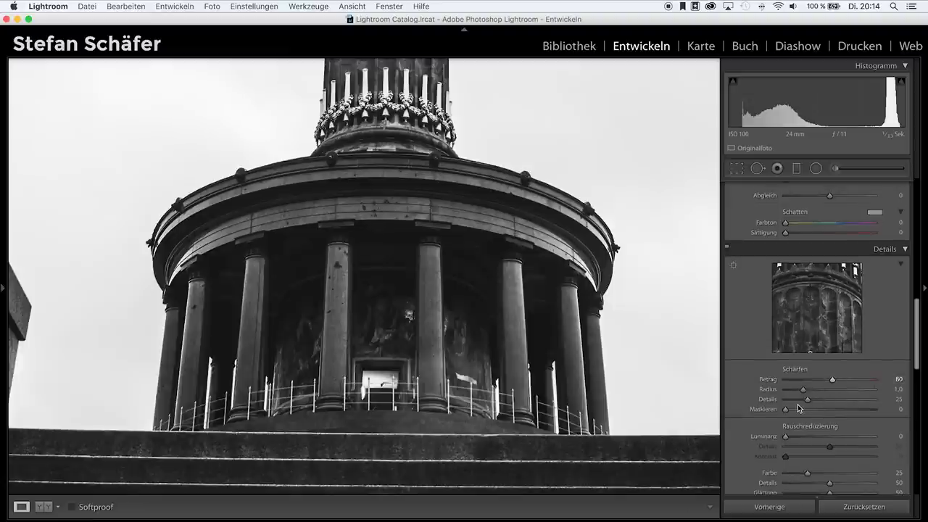
Zoom back out and raise sharpening Maskieren to 42.
click(600, 360)
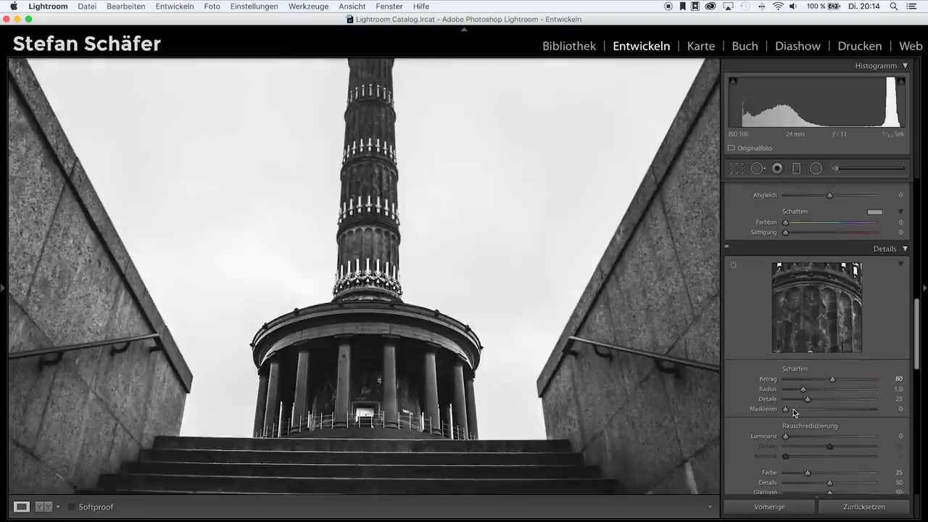
drag(785, 409, 822, 409)
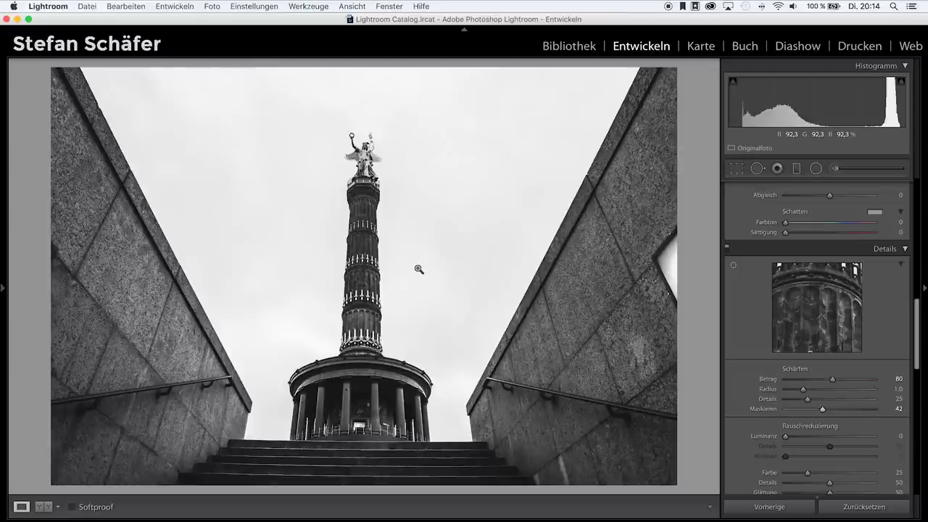
scroll(836, 416, down, 5)
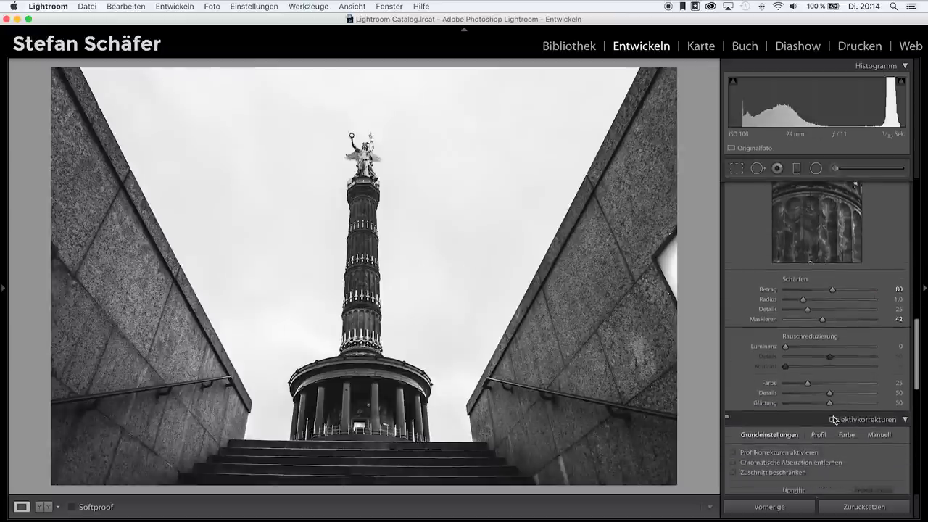
Enable Profilkorrekturen and chromatic aberration removal, leaving Upright at Aus after trying Auto.
scroll(833, 419, down, 2)
click(759, 418)
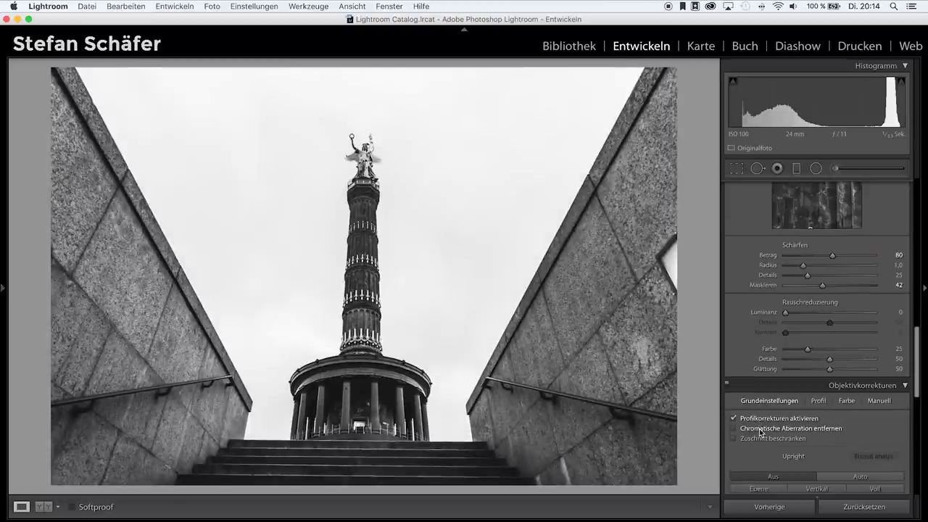
click(759, 428)
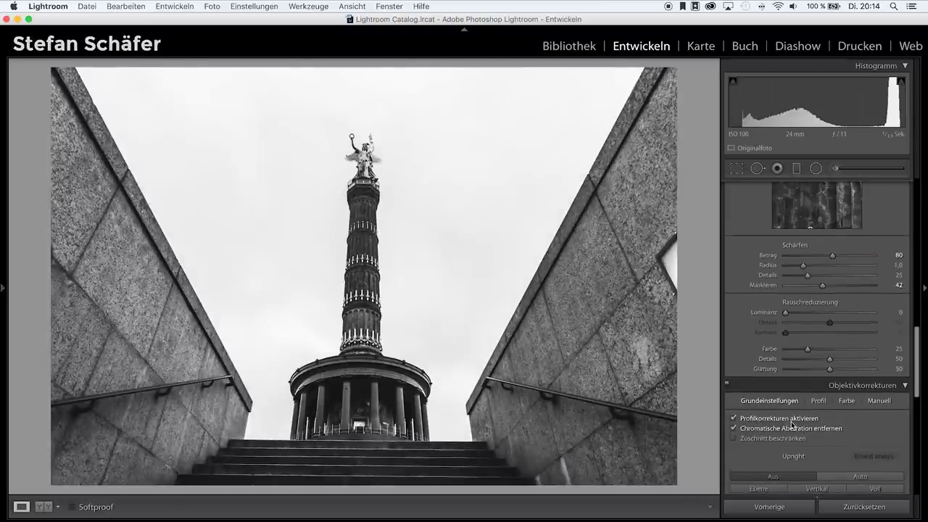
scroll(818, 432, down, 3)
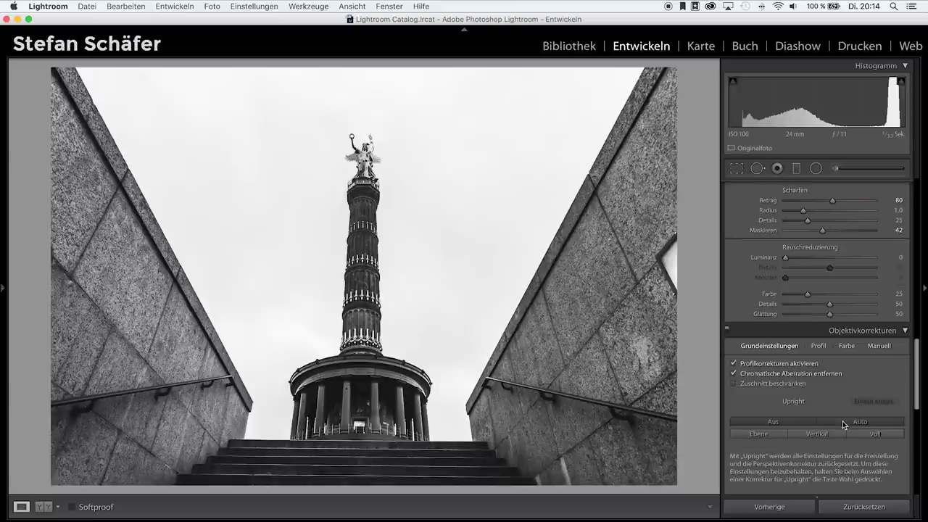
click(842, 422)
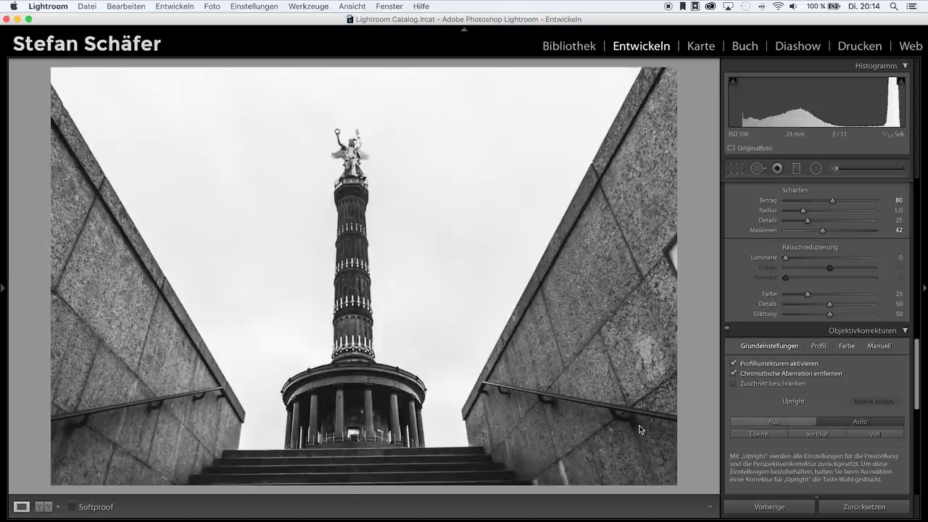
click(759, 421)
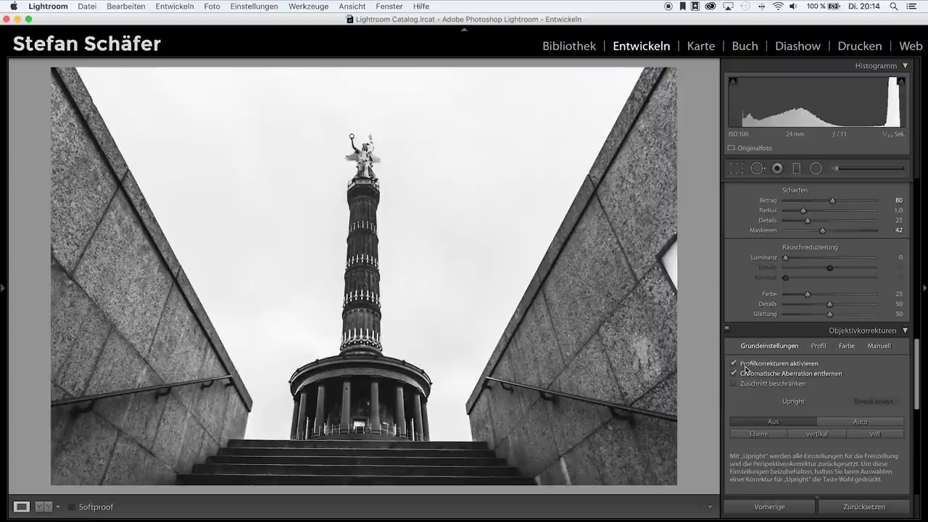
Straighten the photo by −0.60° with the crop tool's rotation.
click(736, 168)
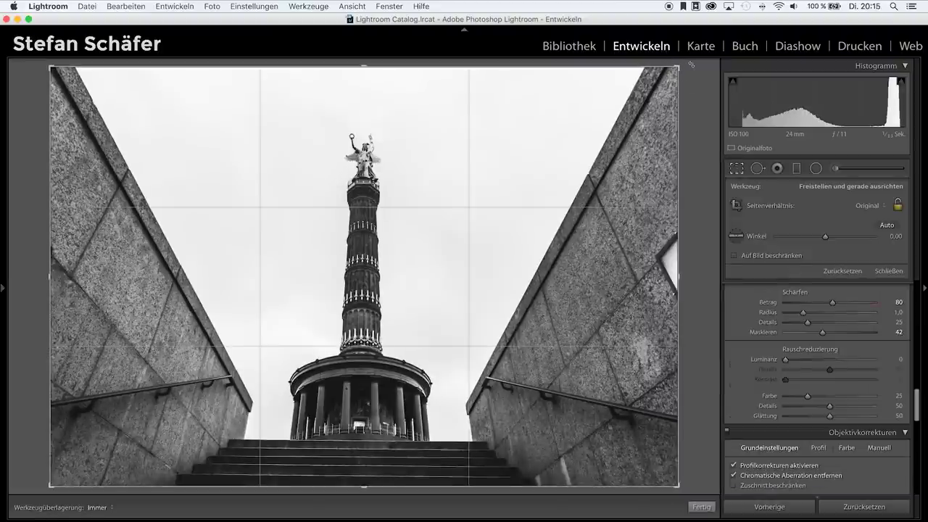
drag(690, 65, 686, 63)
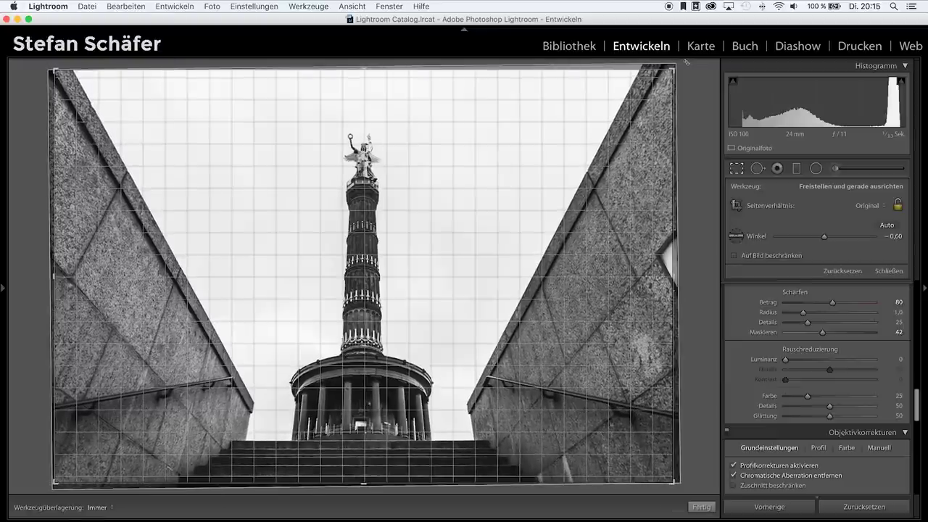
drag(685, 62, 686, 63)
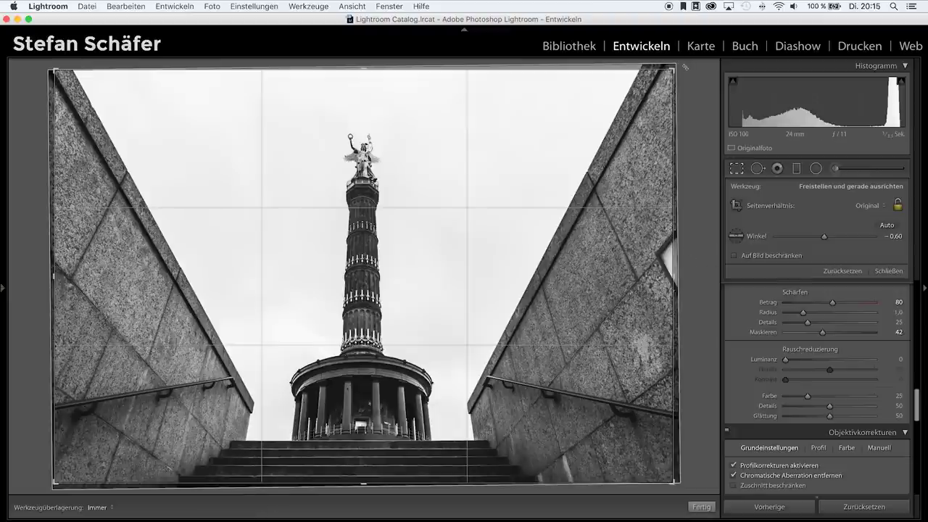
drag(685, 67, 685, 67)
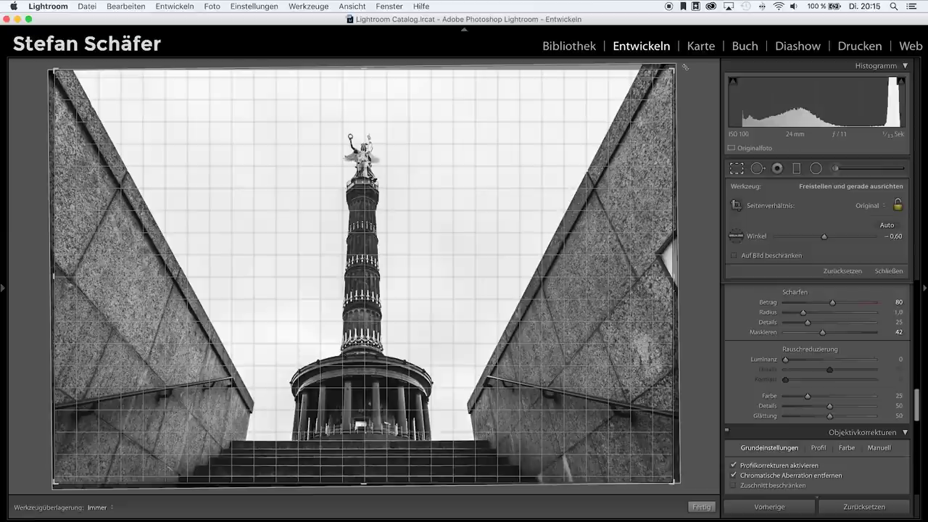
drag(685, 66, 685, 67)
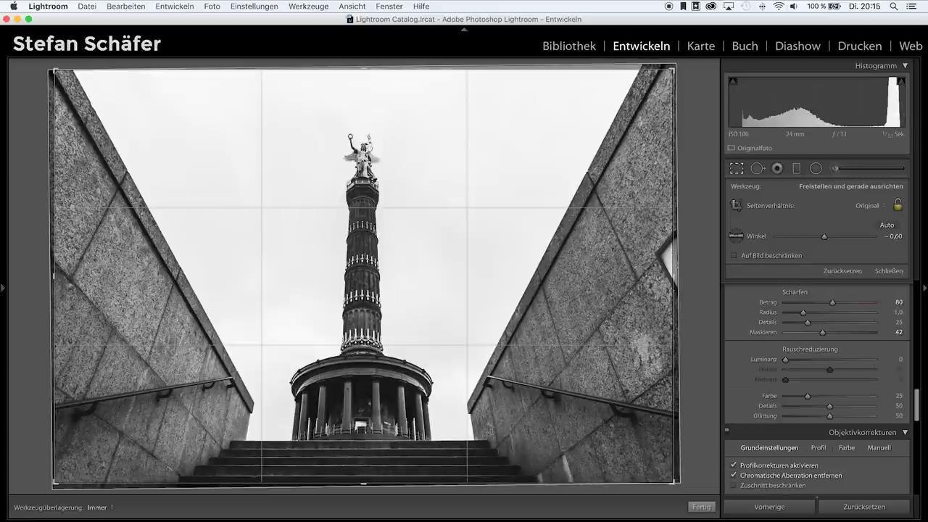
Crop to a 1 x 1 square tightly framed around the Victory Column and apply it.
click(880, 208)
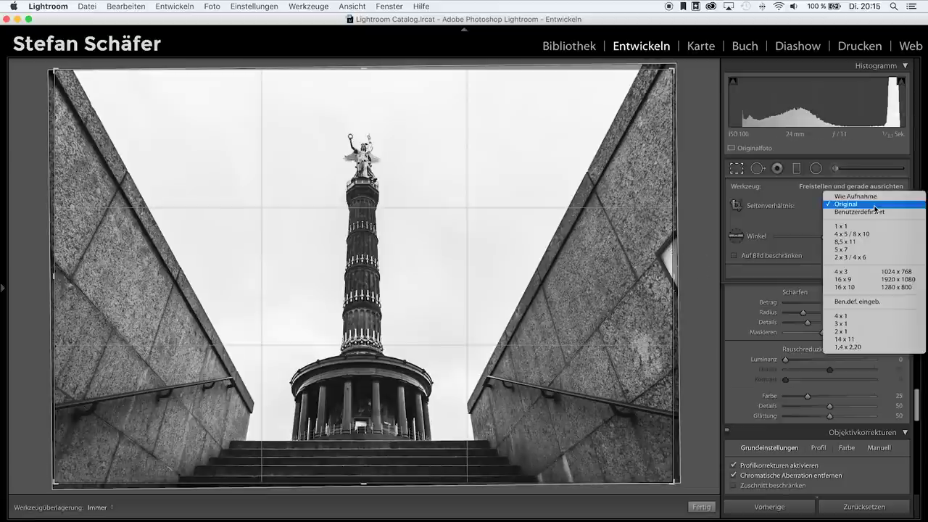
click(859, 228)
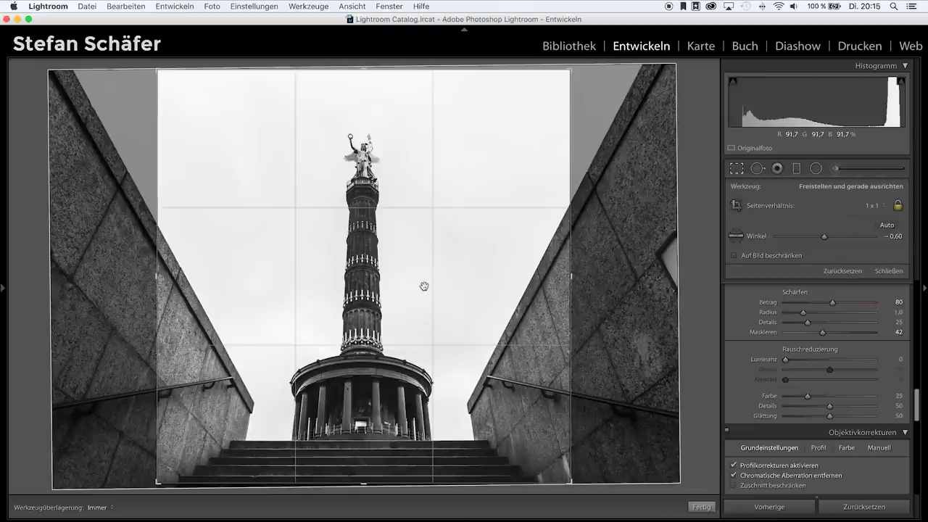
drag(413, 286, 416, 287)
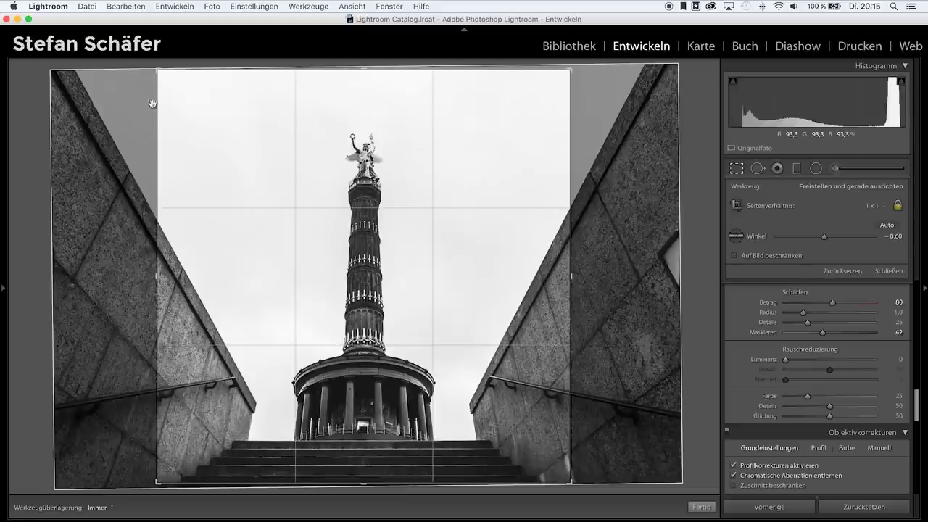
drag(162, 76, 176, 90)
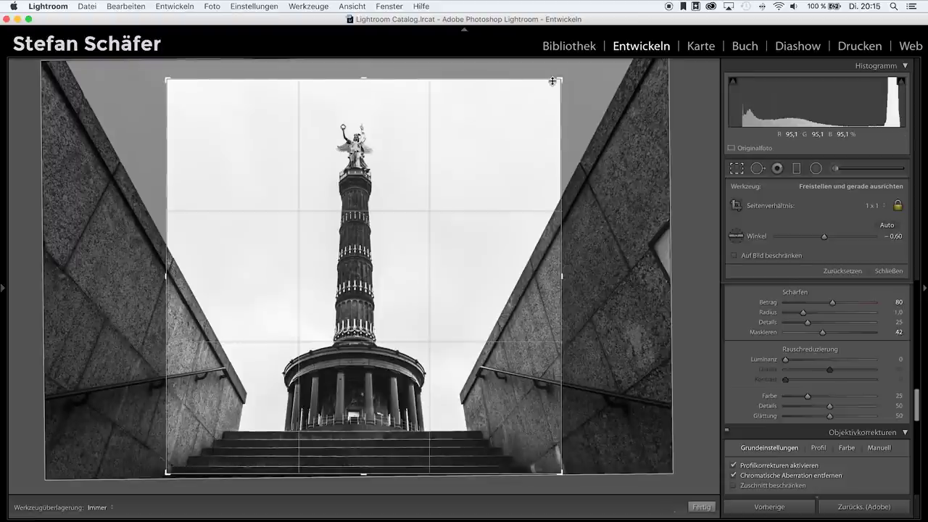
drag(559, 80, 550, 82)
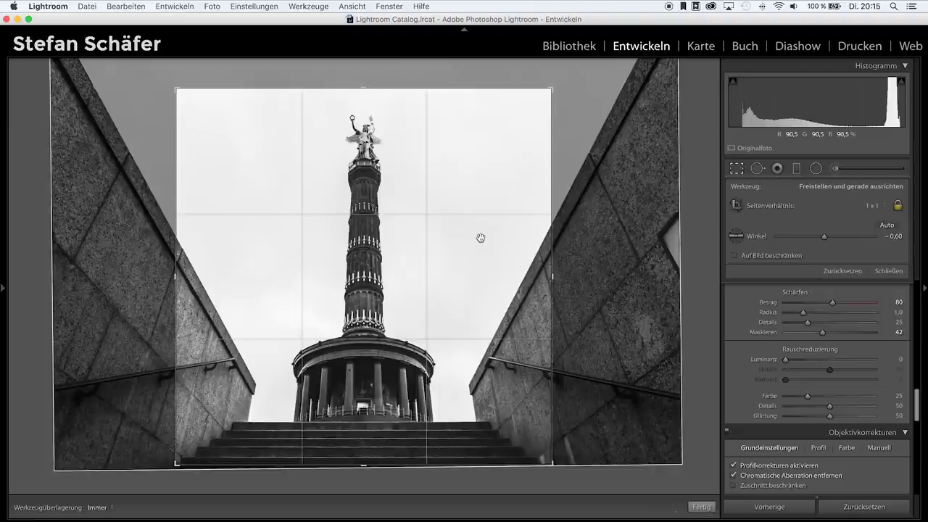
key(Return)
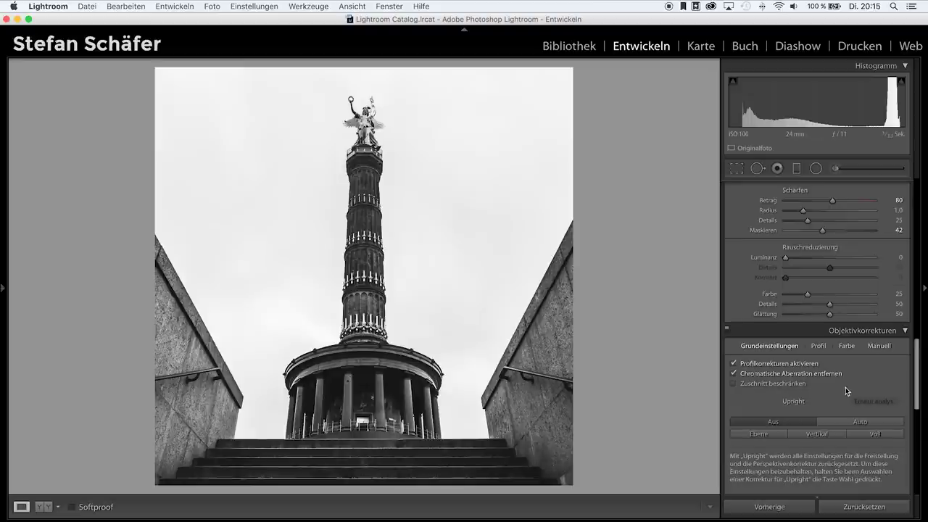
Set Vignettierung Betrag to −16, then unlock the crop ratio and widen both sides to 4 x 5.
scroll(845, 387, down, 5)
drag(828, 418, 821, 418)
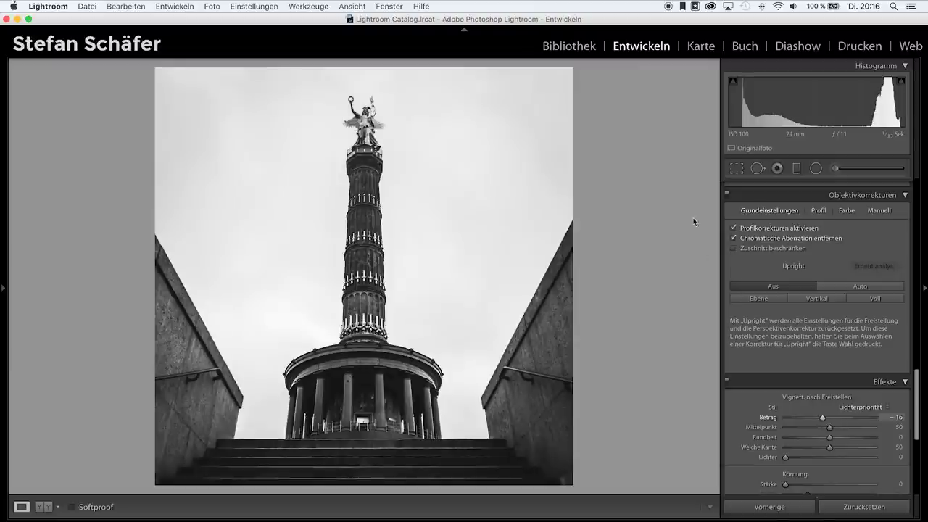
click(735, 169)
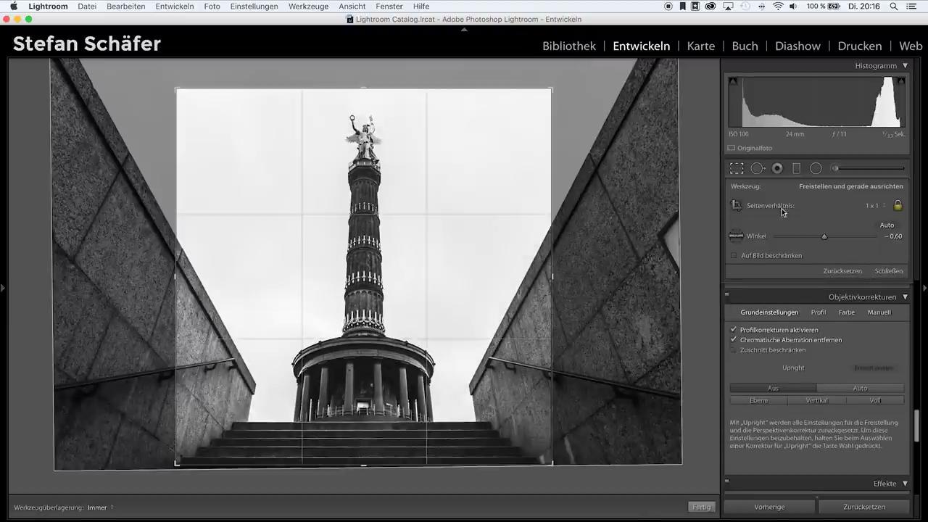
click(878, 208)
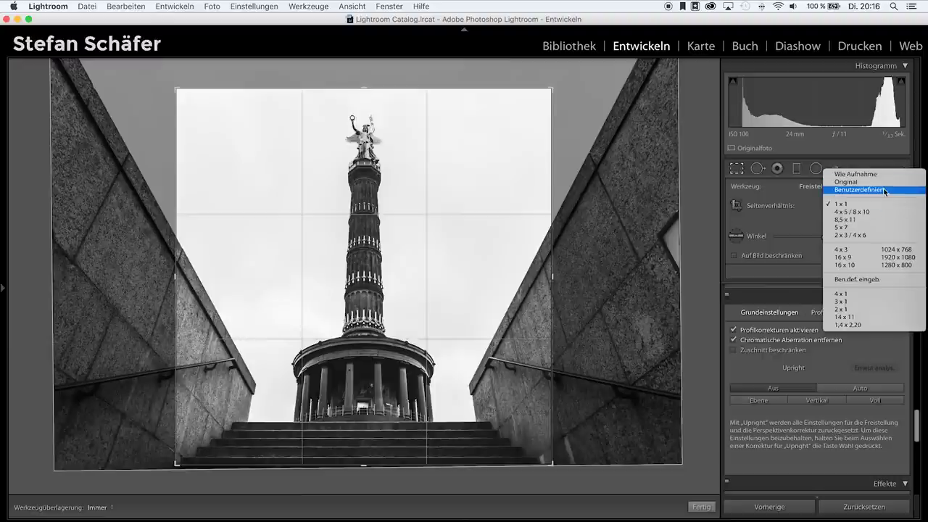
click(883, 191)
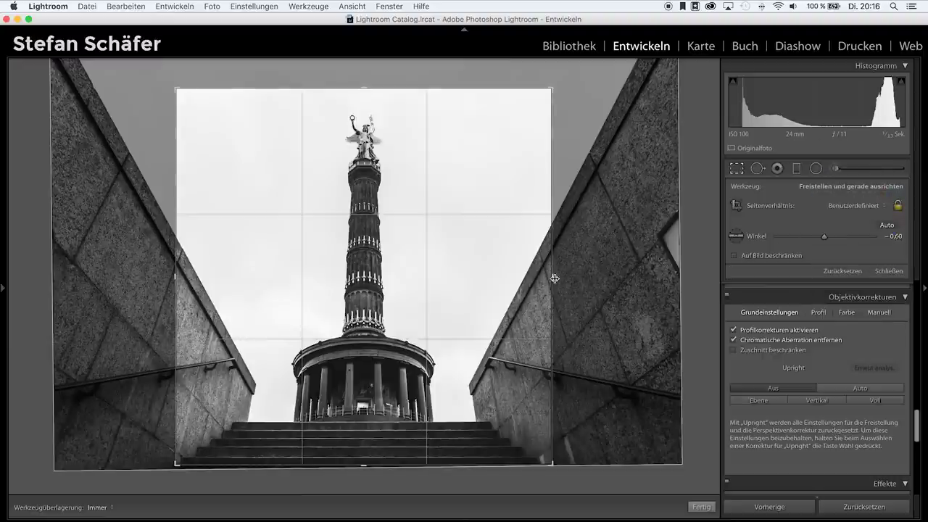
drag(555, 278, 573, 278)
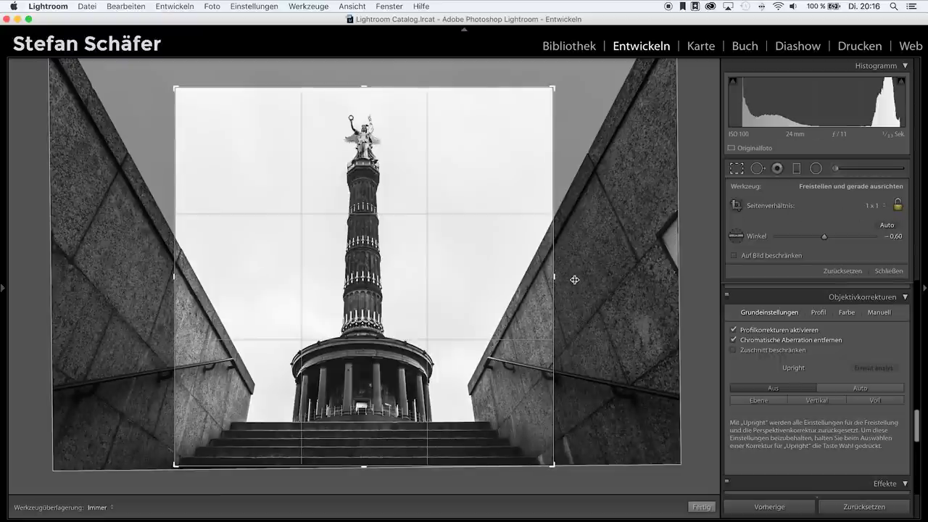
click(552, 276)
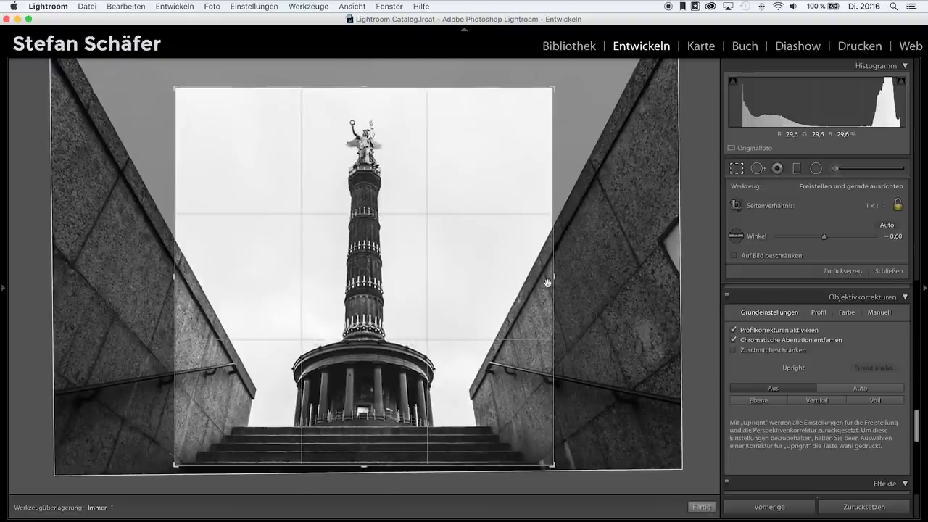
drag(553, 277, 573, 281)
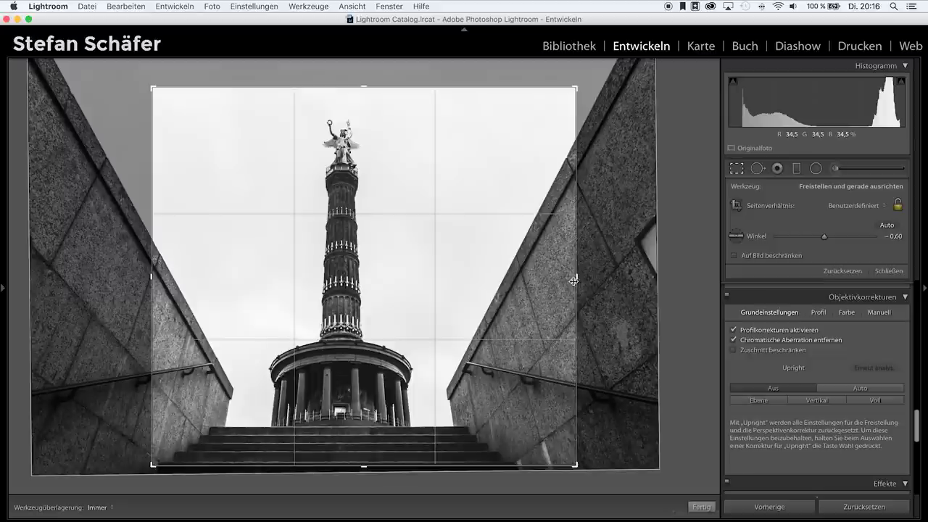
drag(153, 279, 129, 278)
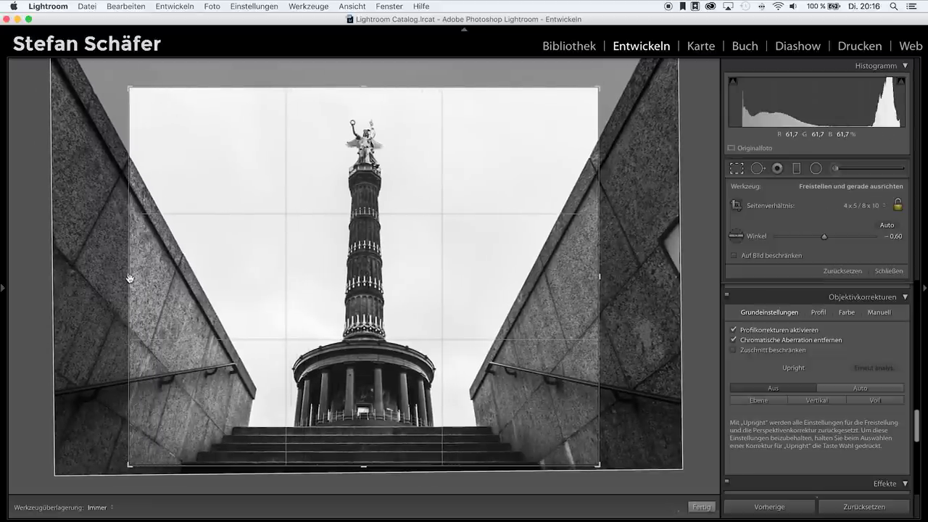
double_click(242, 248)
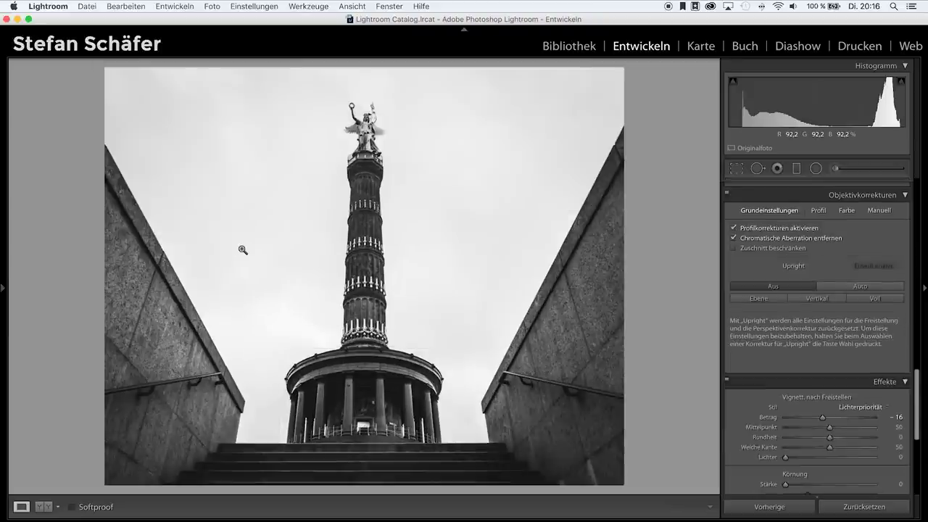
Drag a graduated filter down over the sky with Klarheit +51 and Belichtung −0.26.
scroll(883, 352, down, 3)
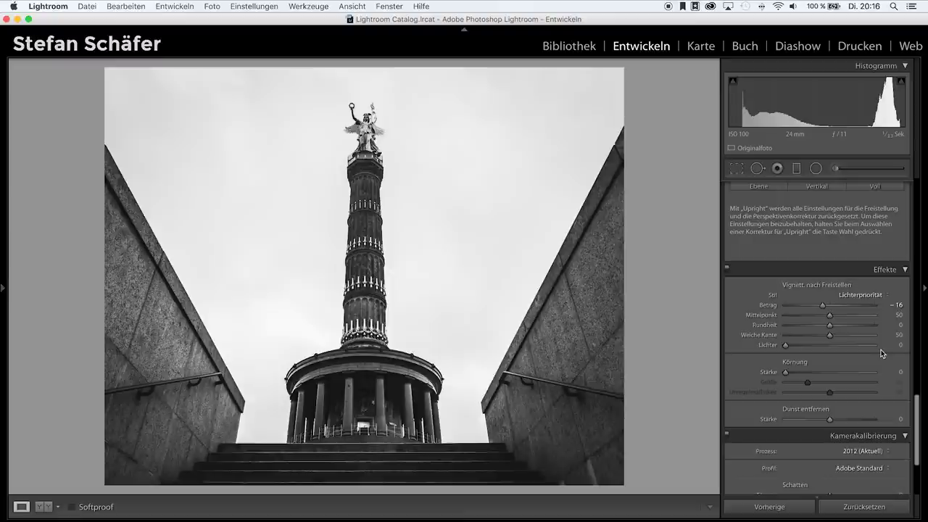
click(795, 167)
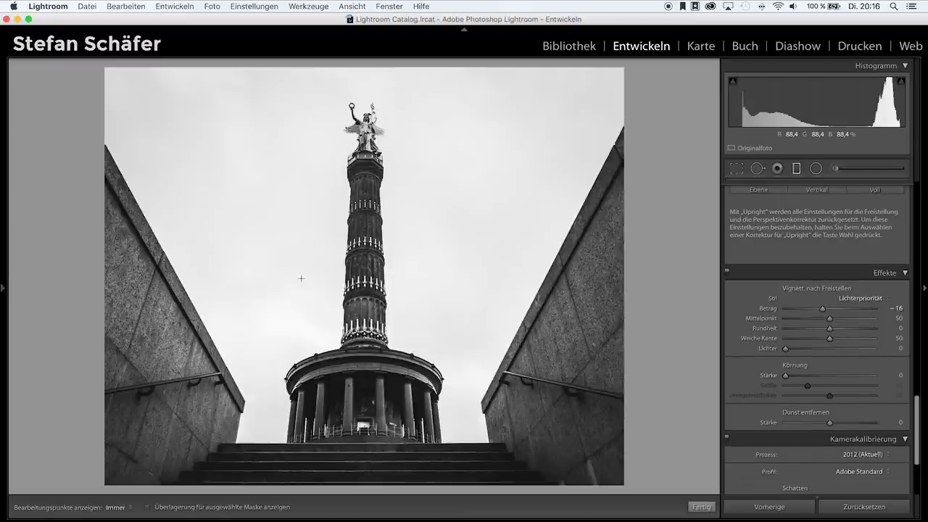
drag(313, 77, 310, 368)
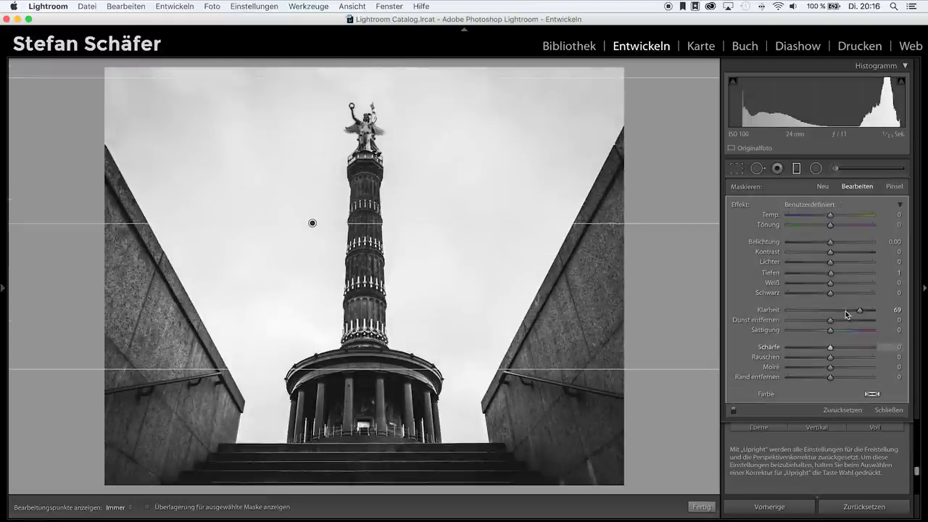
drag(840, 310, 851, 309)
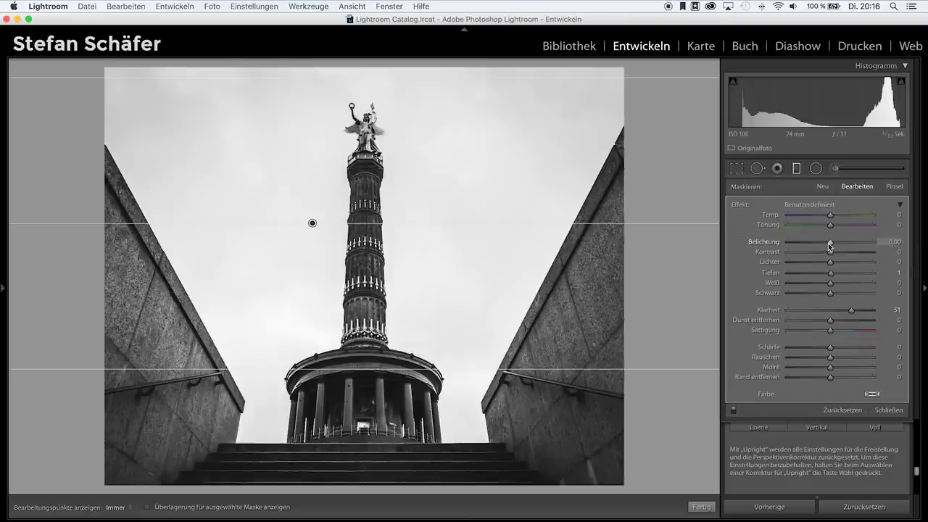
drag(829, 247, 827, 246)
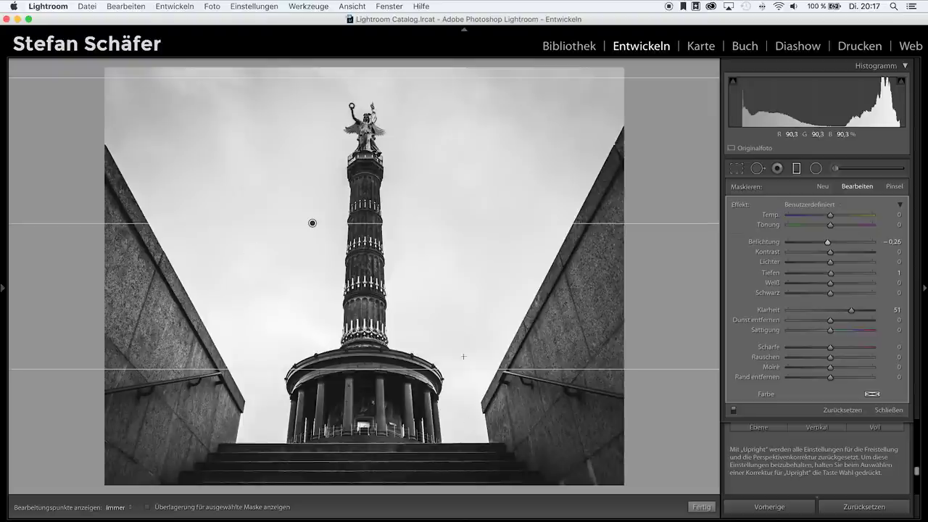
click(701, 507)
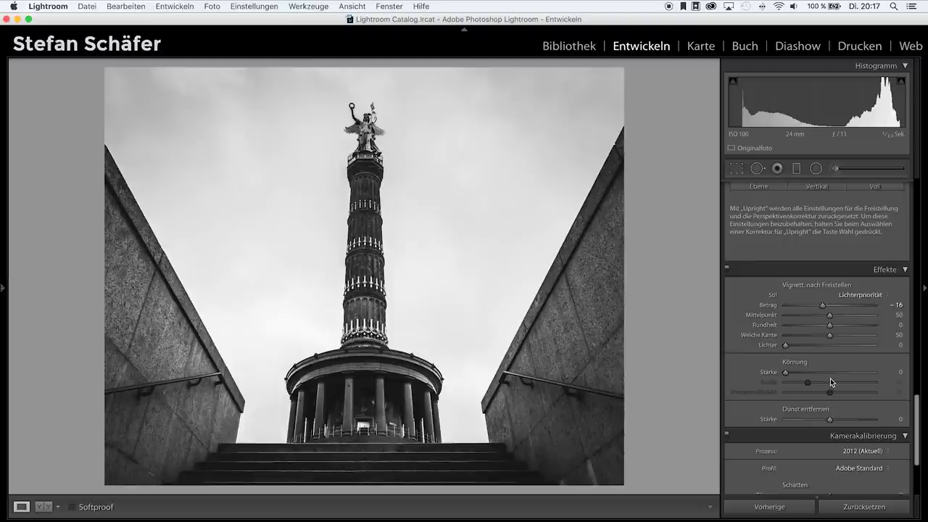
Set Dunst entfernen Stärke to +10 and zoom in to inspect the column.
scroll(830, 380, down, 5)
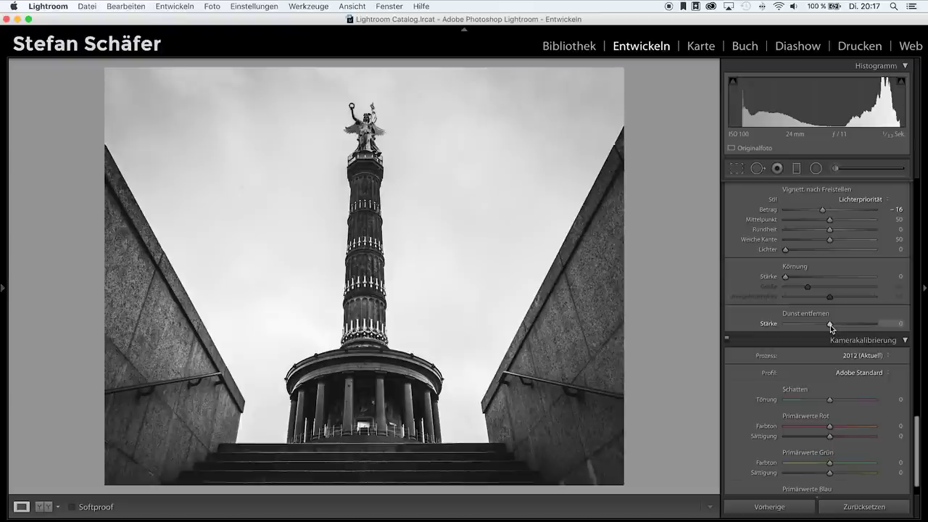
drag(830, 324, 834, 324)
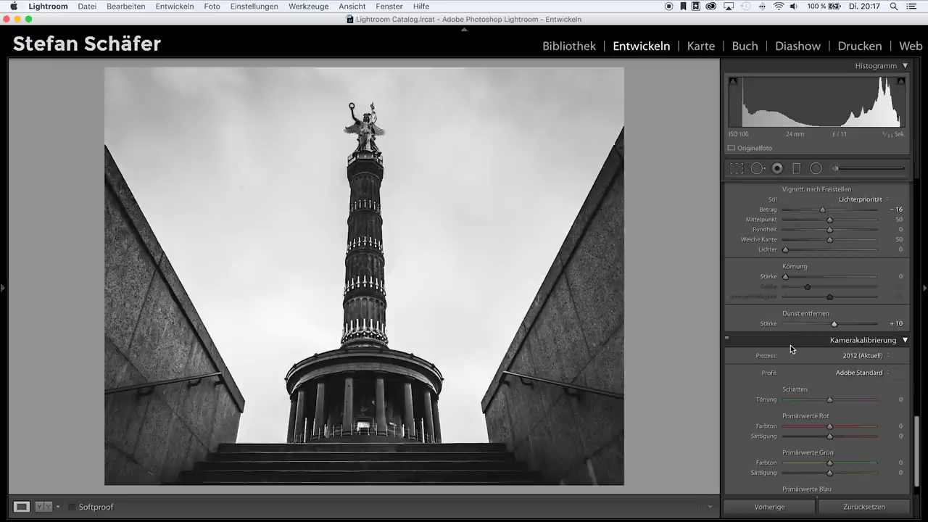
click(245, 196)
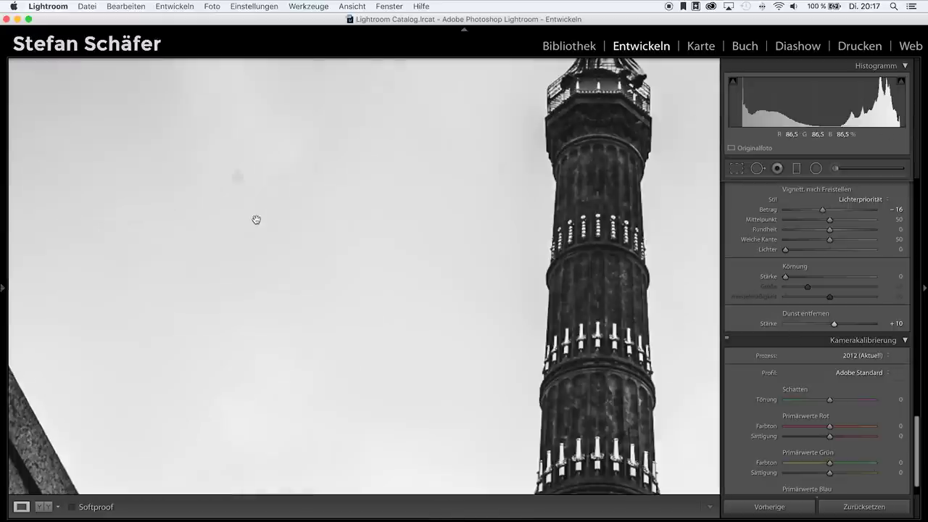
click(758, 171)
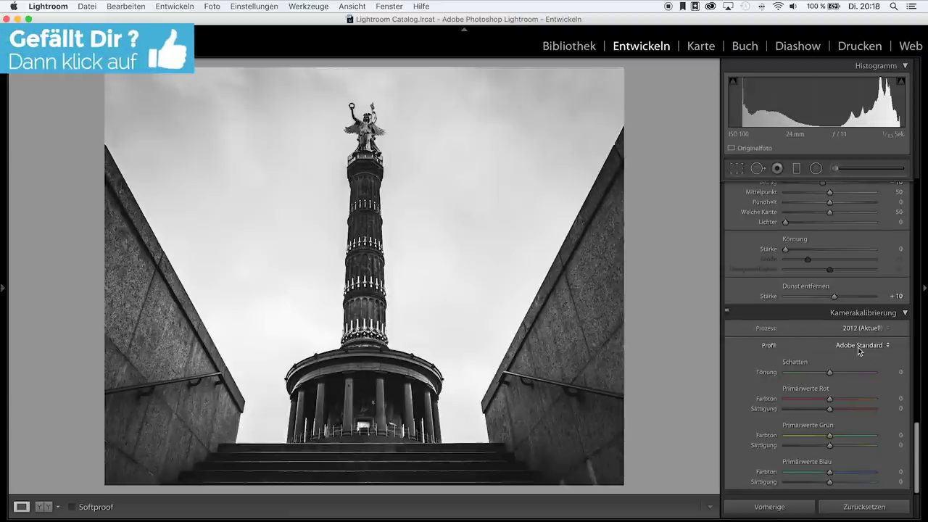
Change the Camera Calibration profile from Adobe Standard to Camera Landscape, then return to the Basic panel.
click(858, 350)
click(862, 347)
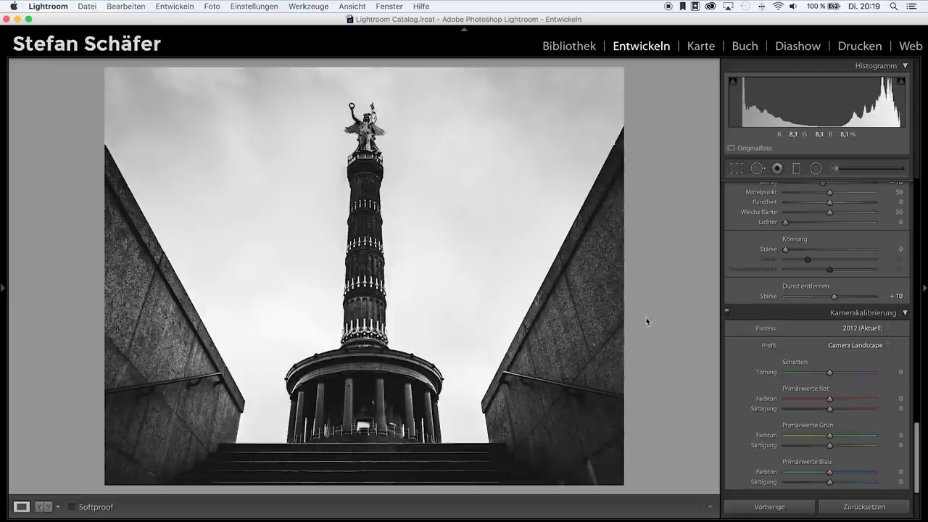
scroll(823, 319, up, 1)
scroll(823, 320, up, 1)
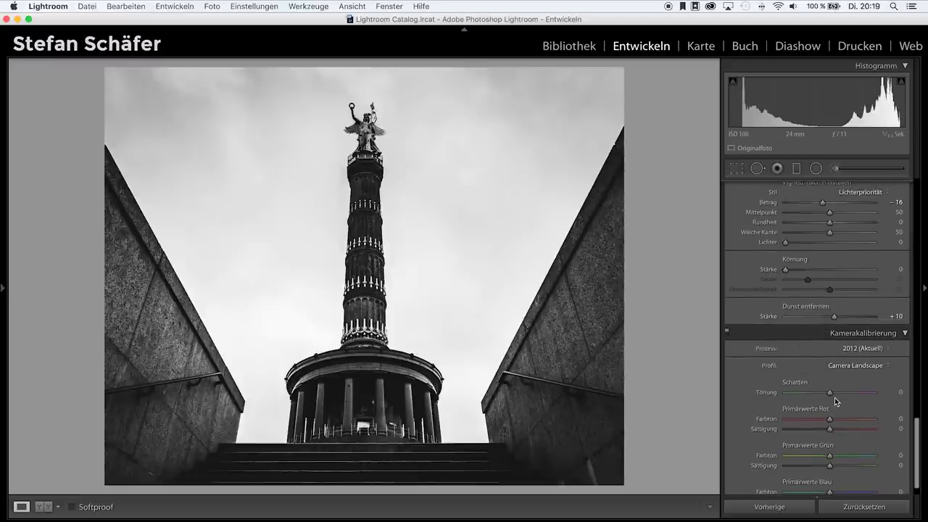
scroll(816, 327, up, 5)
scroll(817, 289, up, 5)
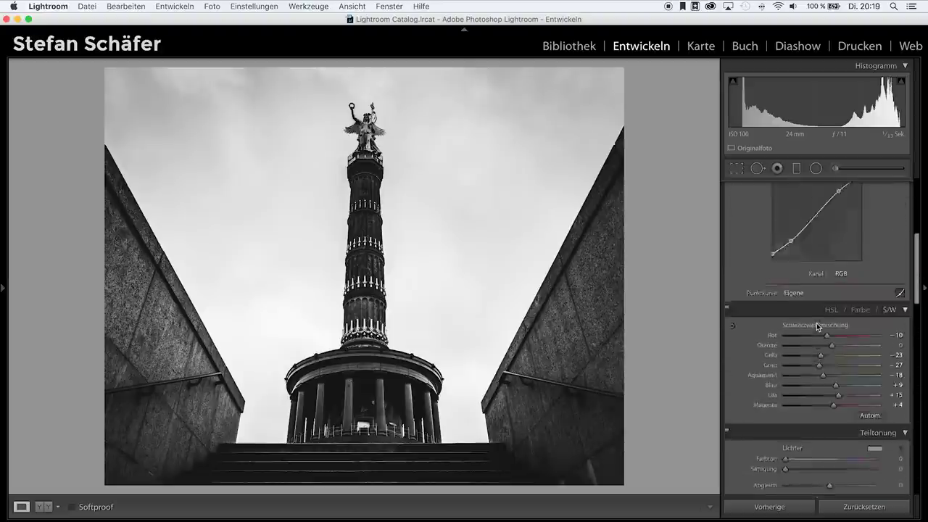
scroll(818, 239, up, 5)
scroll(819, 190, up, 2)
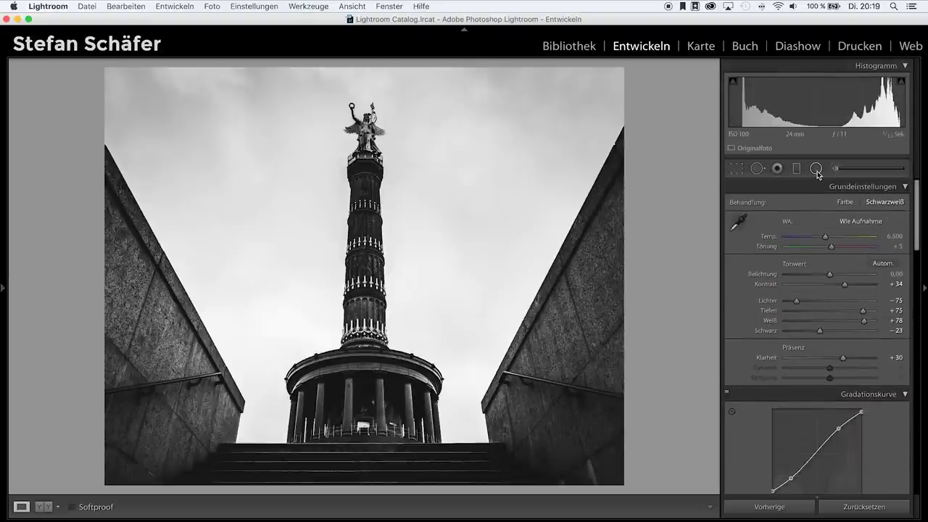
Place a radial filter on the right wall with Exposure +0.53.
click(815, 170)
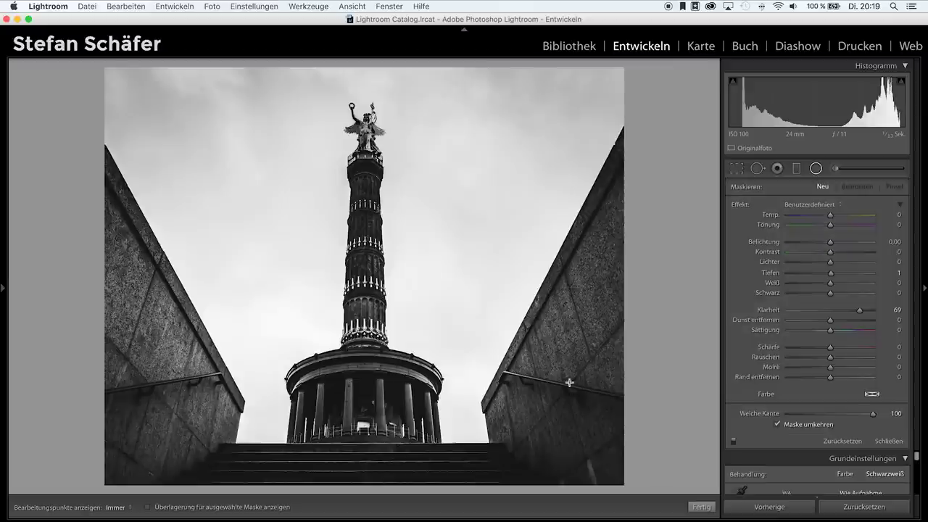
drag(556, 363, 597, 410)
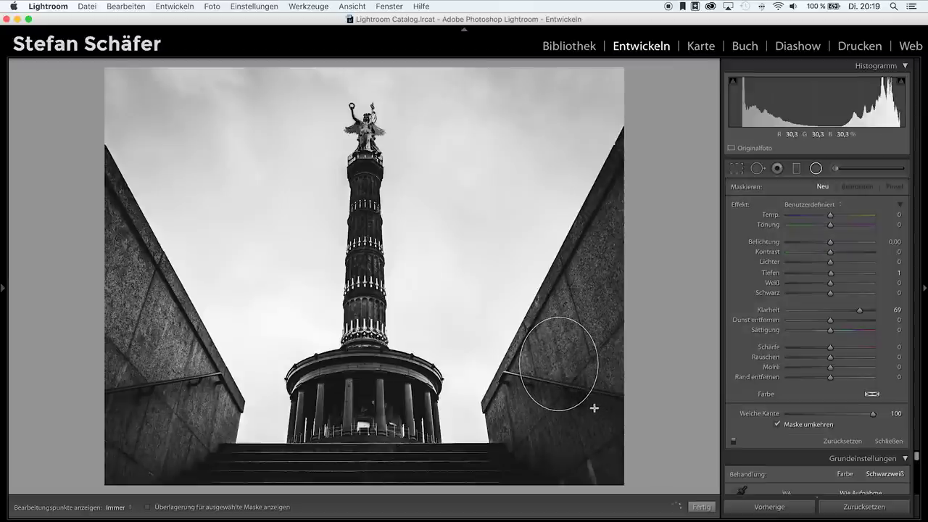
mouse_move(573, 374)
mouse_down()
mouse_move(590, 395)
mouse_move(562, 391)
mouse_up()
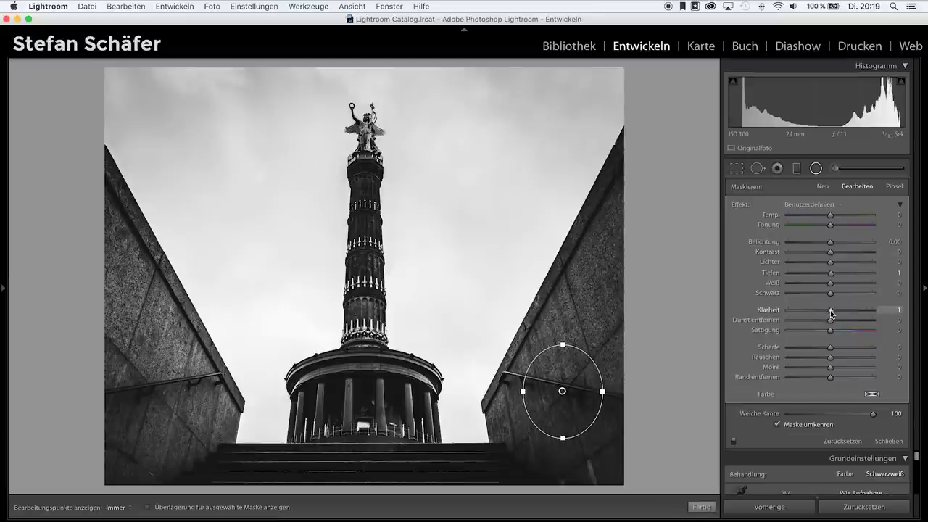
drag(831, 242, 834, 244)
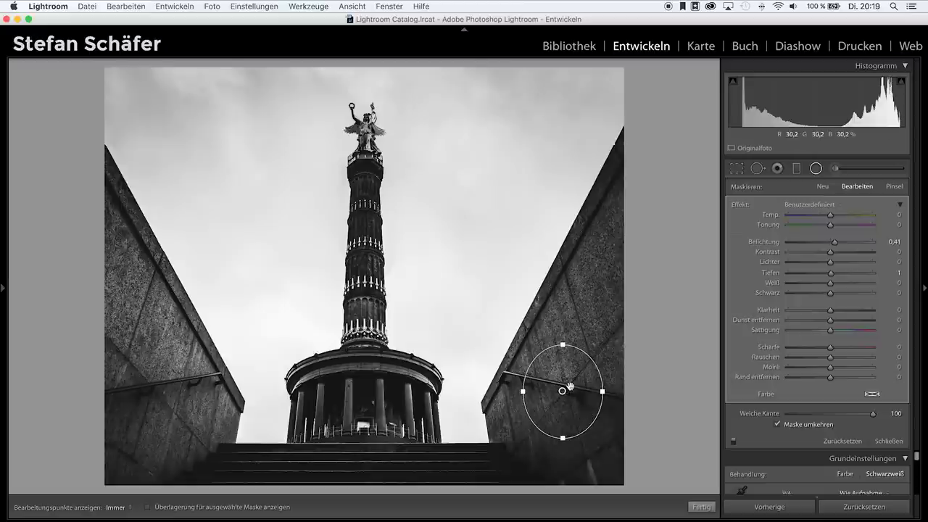
drag(571, 378, 573, 372)
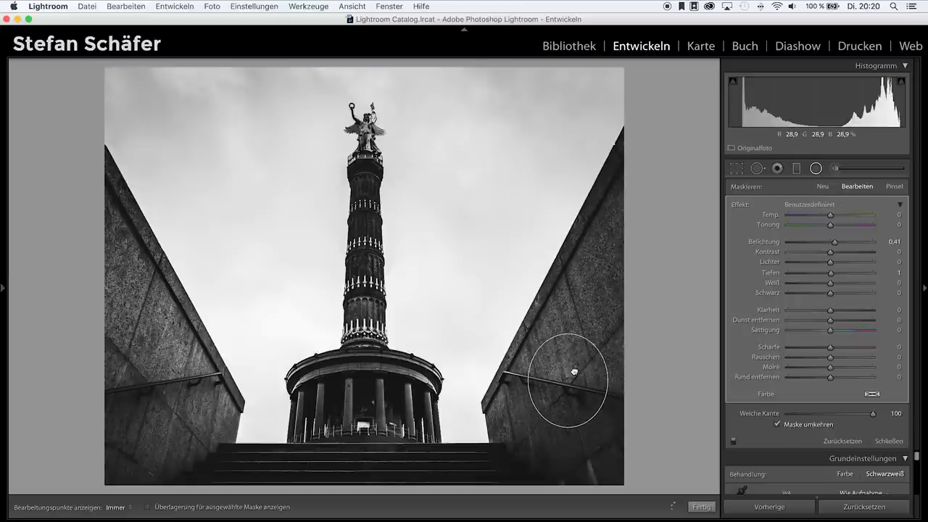
drag(834, 242, 836, 246)
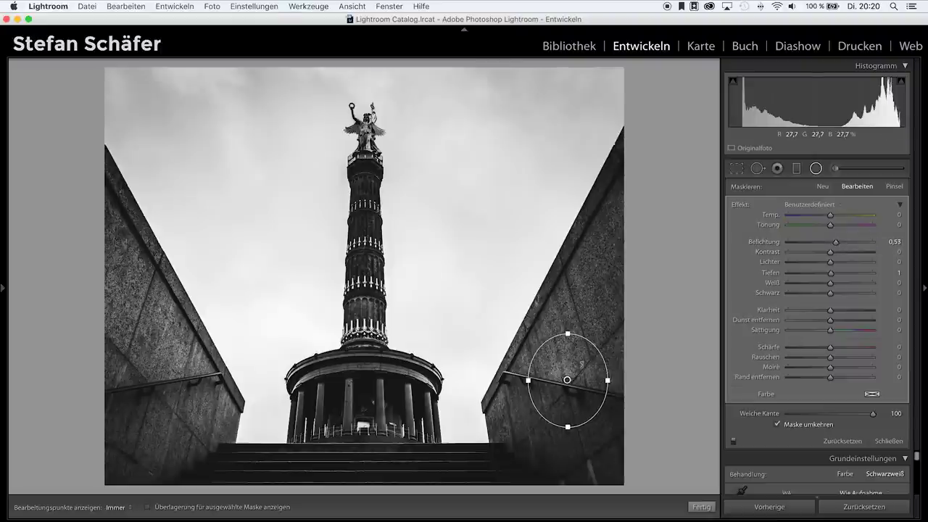
Duplicate the radial filter onto the lower-left wall and the colonnade.
right_click(581, 364)
click(601, 371)
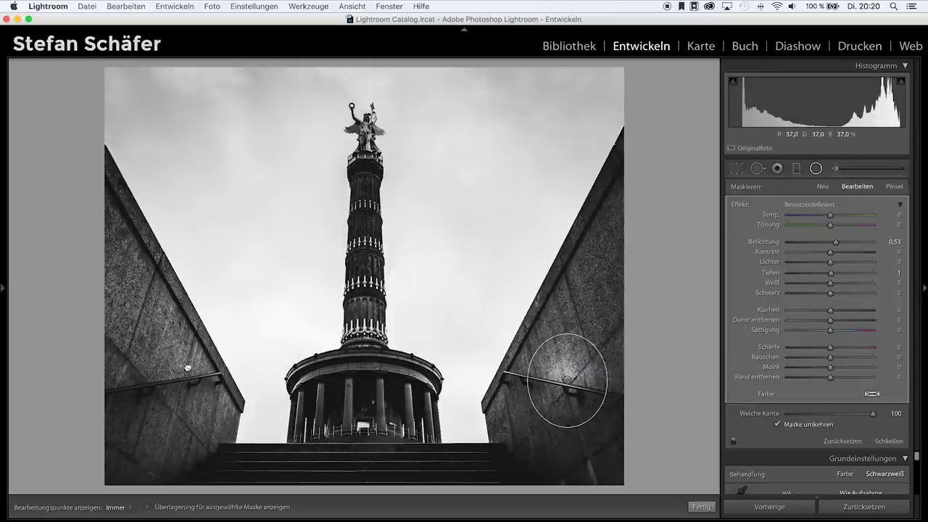
drag(187, 368, 174, 434)
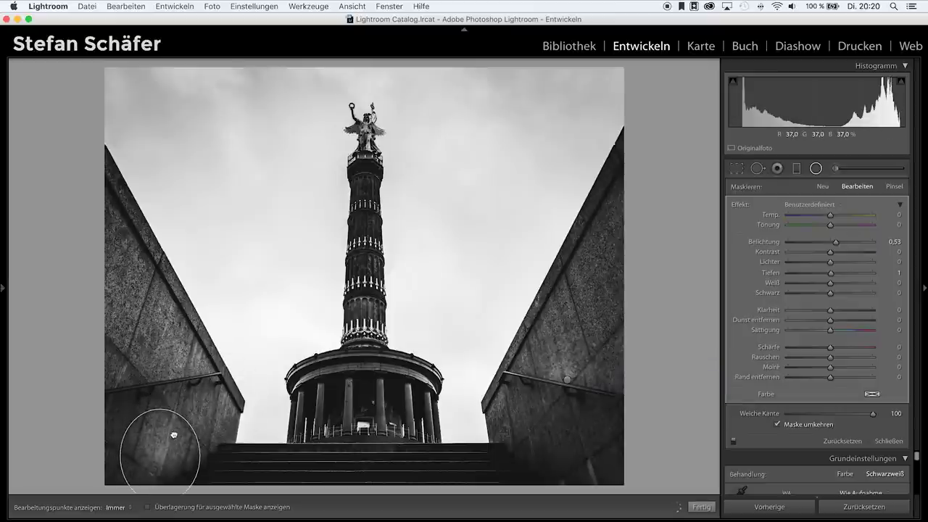
drag(173, 434, 186, 431)
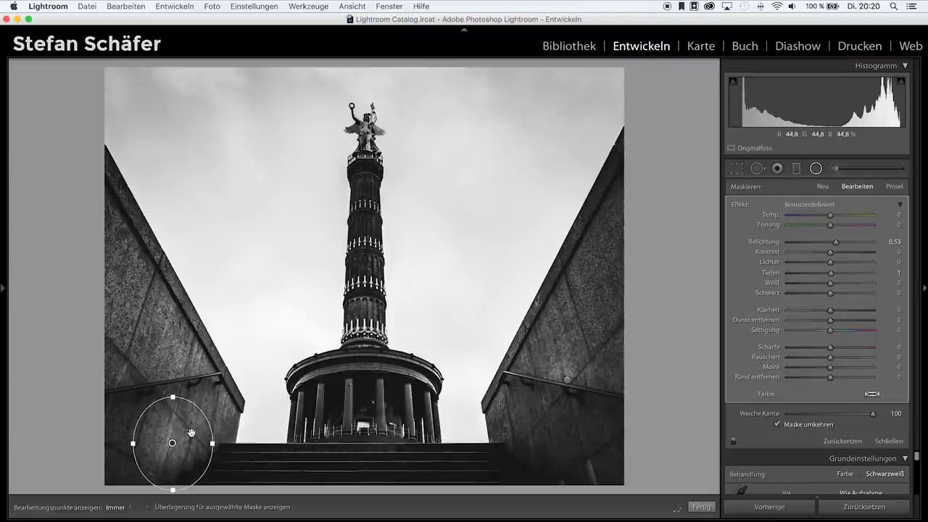
right_click(191, 433)
key(Escape)
drag(214, 421, 374, 368)
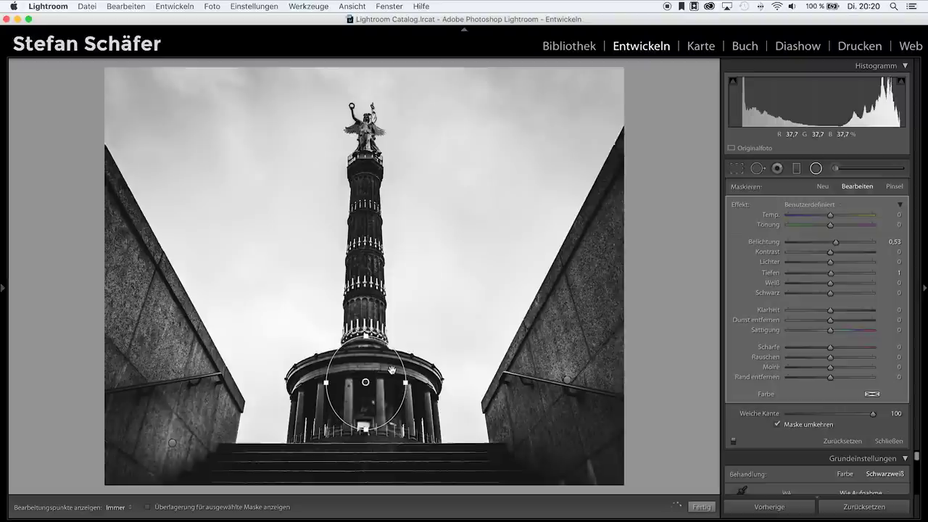
click(698, 507)
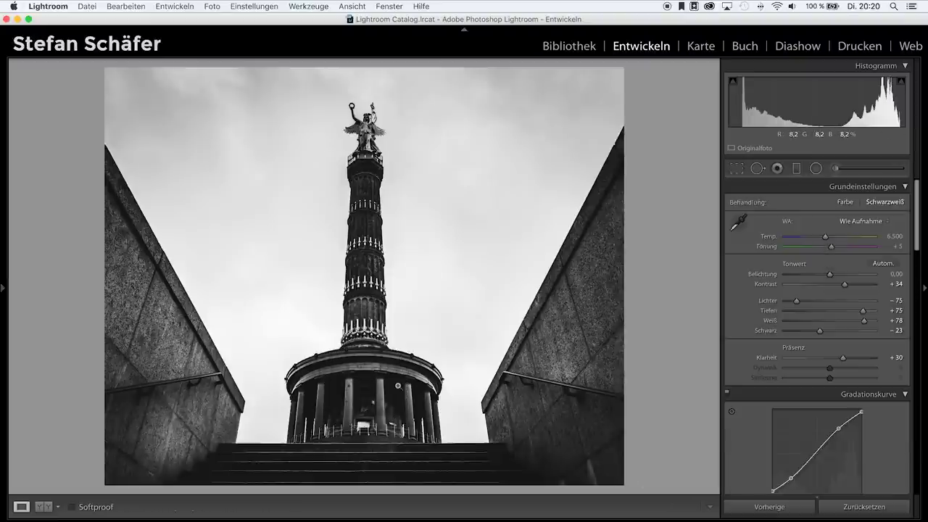